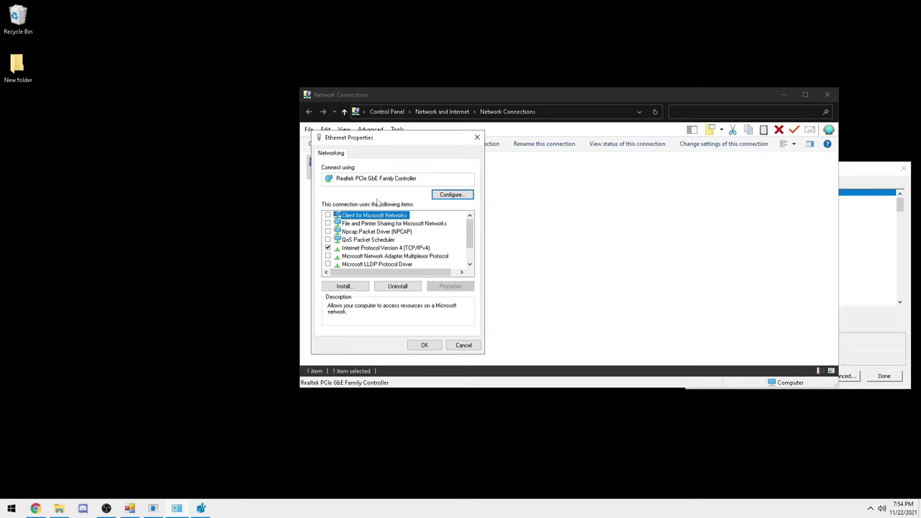
# - Open the Realtek PCIe GbE Family Controller's driver properties, view Power Management, then show its Advanced properties
pyautogui.moveTo(471, 240)
pyautogui.mouseDown()
pyautogui.moveTo(469, 258)
pyautogui.moveTo(469, 231)
pyautogui.mouseUp()
pyautogui.moveTo(468, 236); pyautogui.dragTo(469, 248)
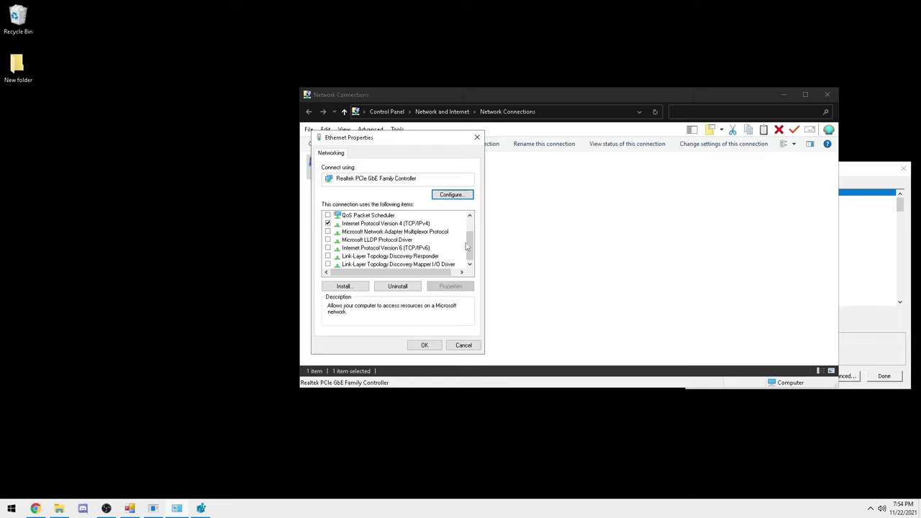
pyautogui.moveTo(469, 238); pyautogui.dragTo(473, 225)
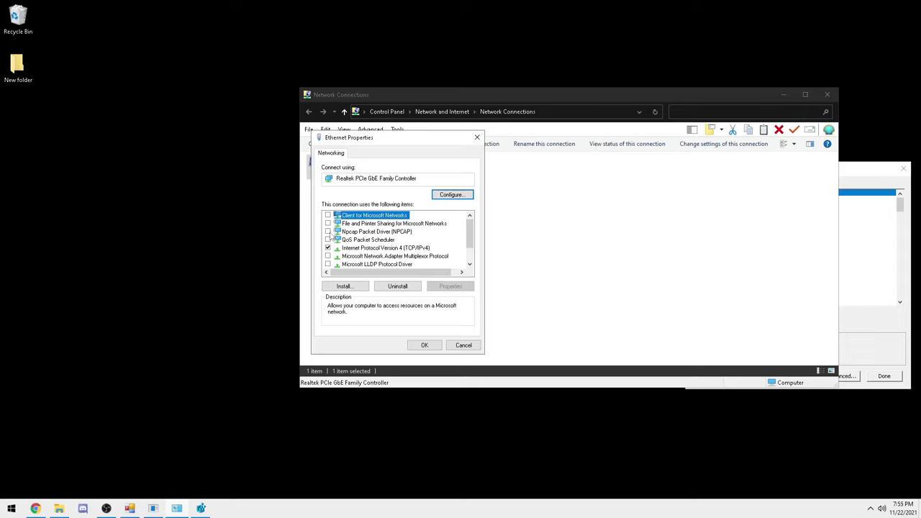
pyautogui.click(453, 200)
pyautogui.moveTo(110, 50); pyautogui.dragTo(394, 100)
pyautogui.click(328, 75)
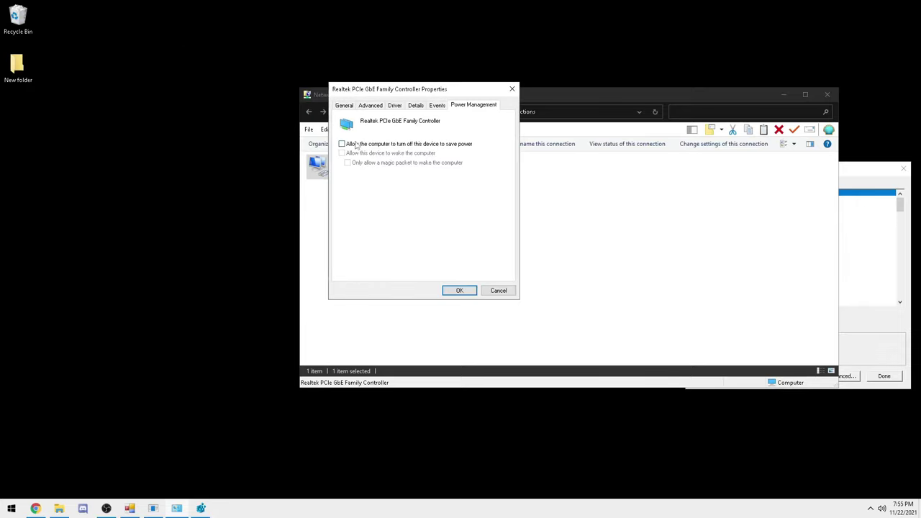
pyautogui.click(370, 105)
pyautogui.moveTo(394, 92); pyautogui.dragTo(350, 92)
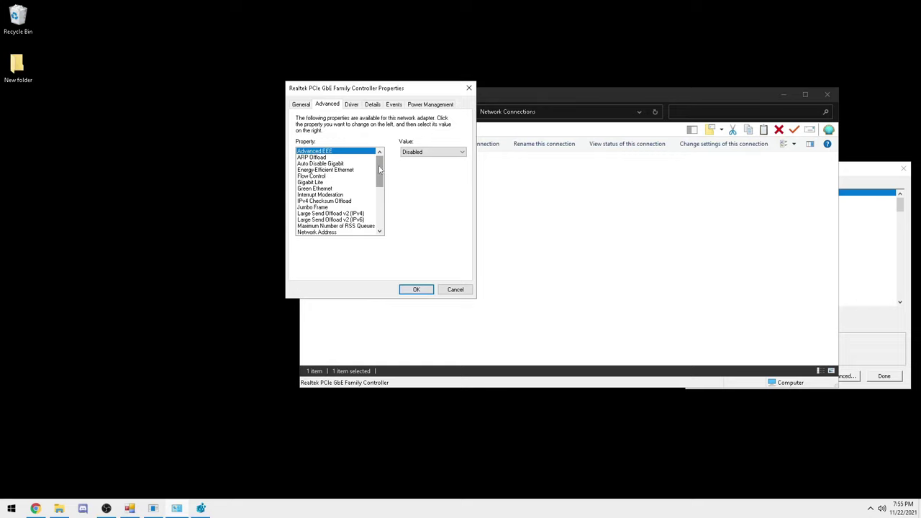
pyautogui.click(328, 158)
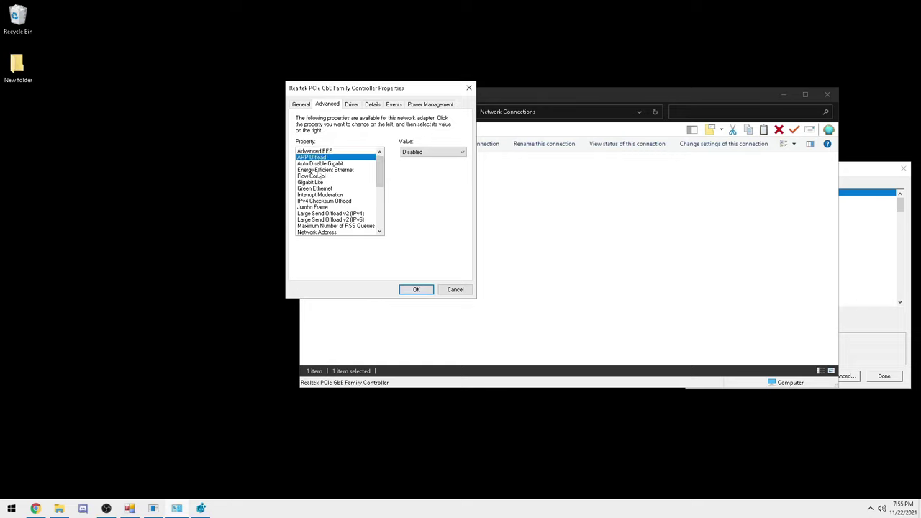
pyautogui.click(320, 164)
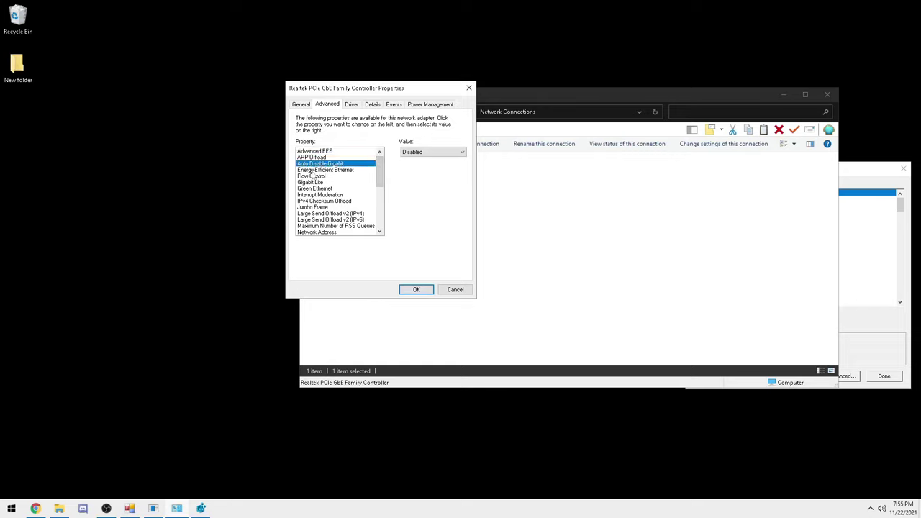
pyautogui.click(313, 170)
pyautogui.click(319, 182)
pyautogui.scroll(-1, 318, 182)
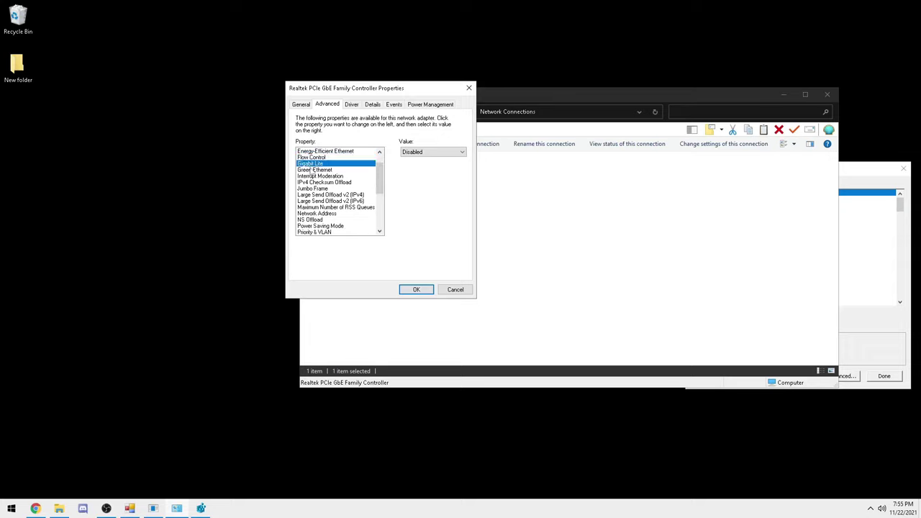
pyautogui.click(314, 170)
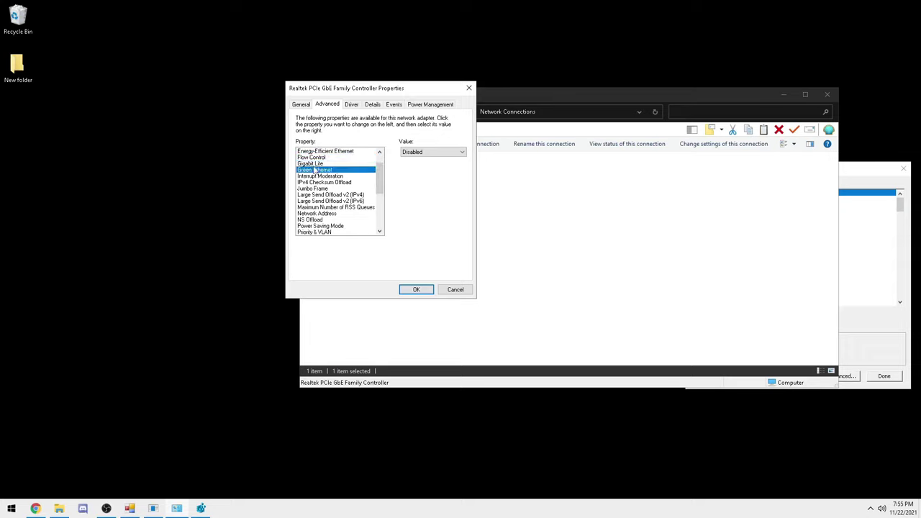
pyautogui.scroll(1, 381, 171)
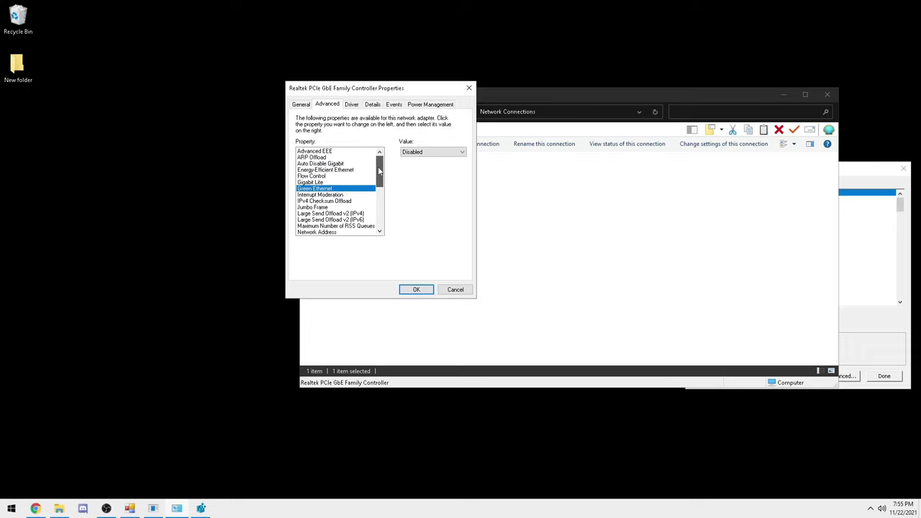
pyautogui.scroll(-1, 381, 171)
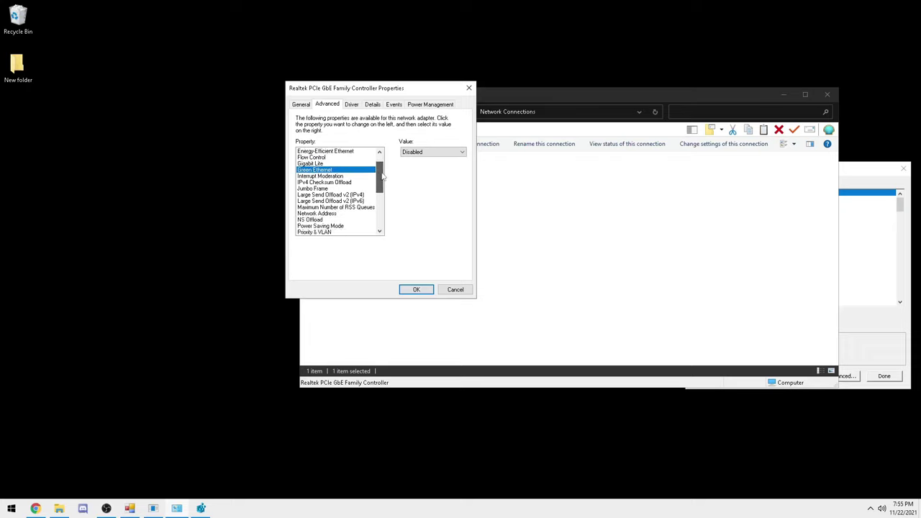
pyautogui.click(375, 177)
pyautogui.moveTo(377, 177); pyautogui.dragTo(383, 181)
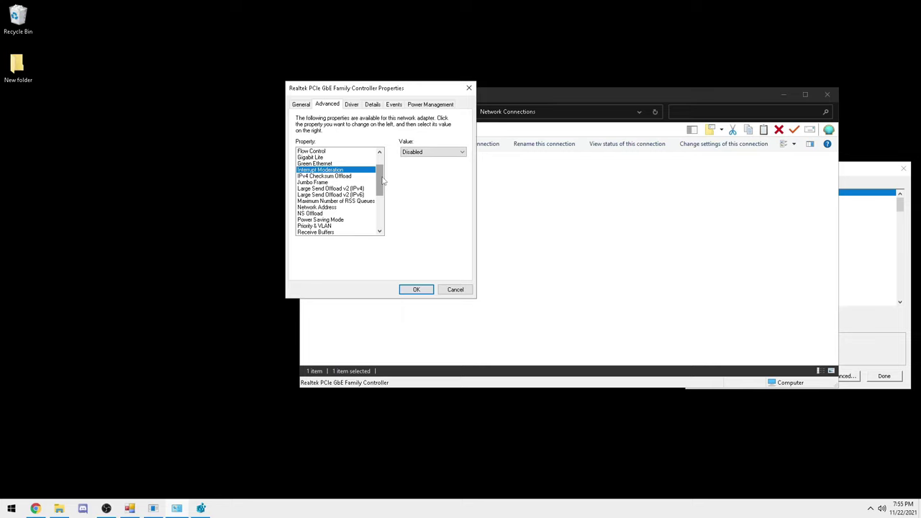
pyautogui.scroll(-1, 382, 181)
pyautogui.click(317, 158)
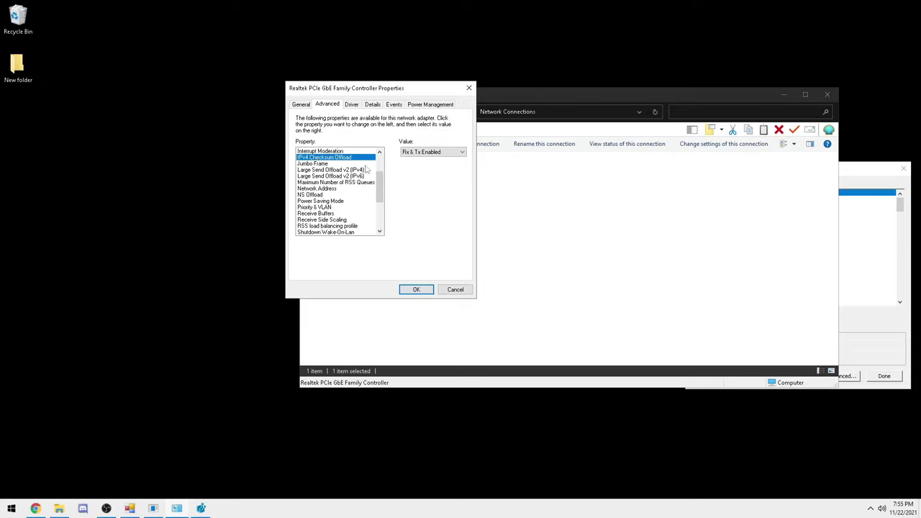
pyautogui.click(432, 152)
pyautogui.click(421, 225)
pyautogui.scroll(-1, 381, 190)
pyautogui.scroll(2, 382, 189)
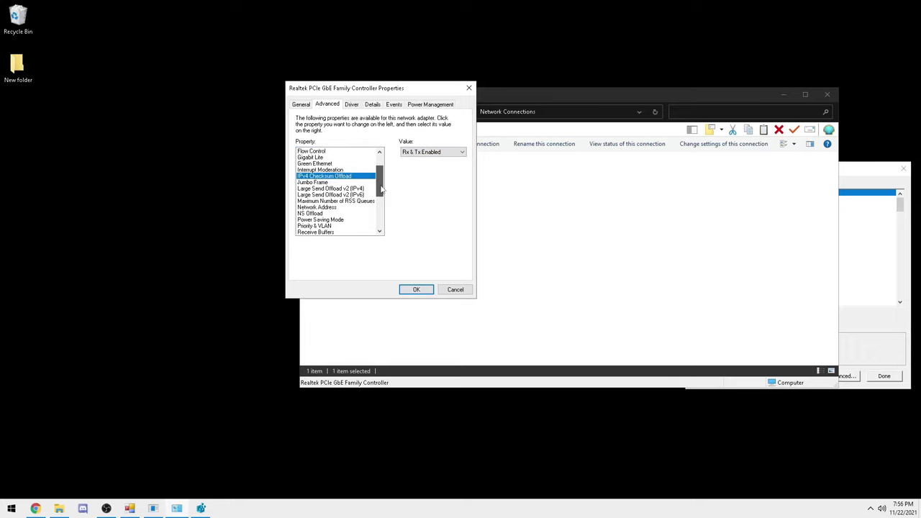
pyautogui.click(322, 183)
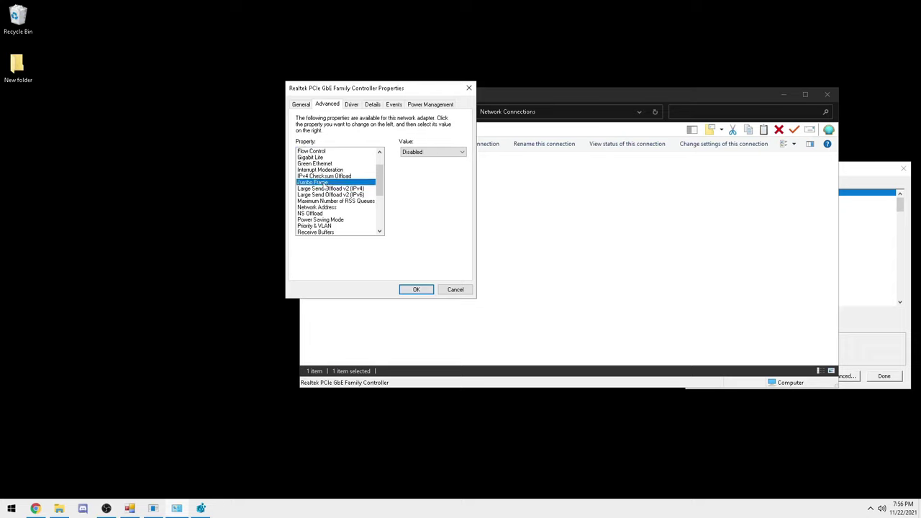
pyautogui.scroll(-1, 380, 180)
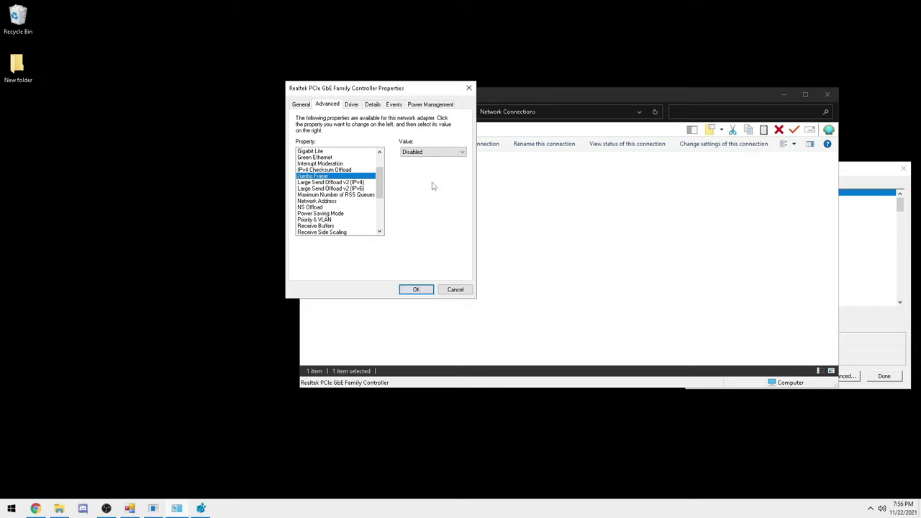
pyautogui.click(410, 152)
pyautogui.click(420, 236)
pyautogui.scroll(-1, 379, 180)
pyautogui.click(344, 175)
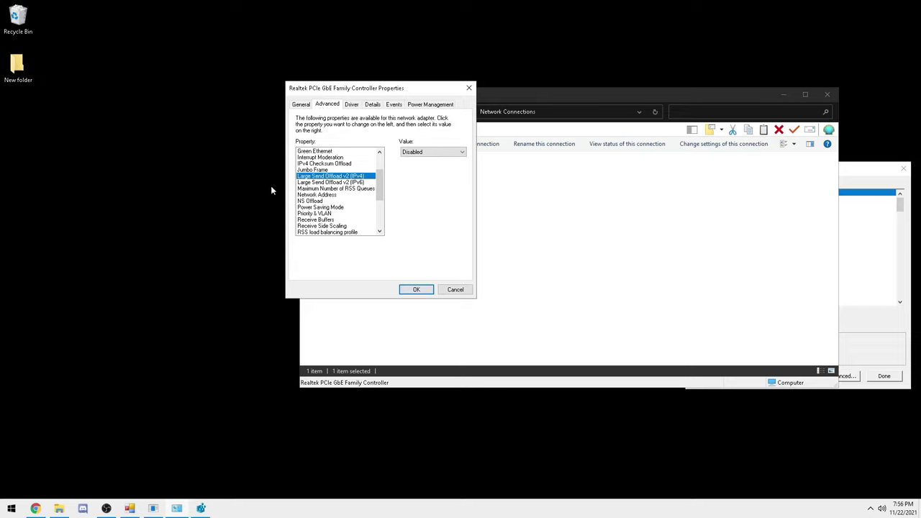
pyautogui.click(336, 189)
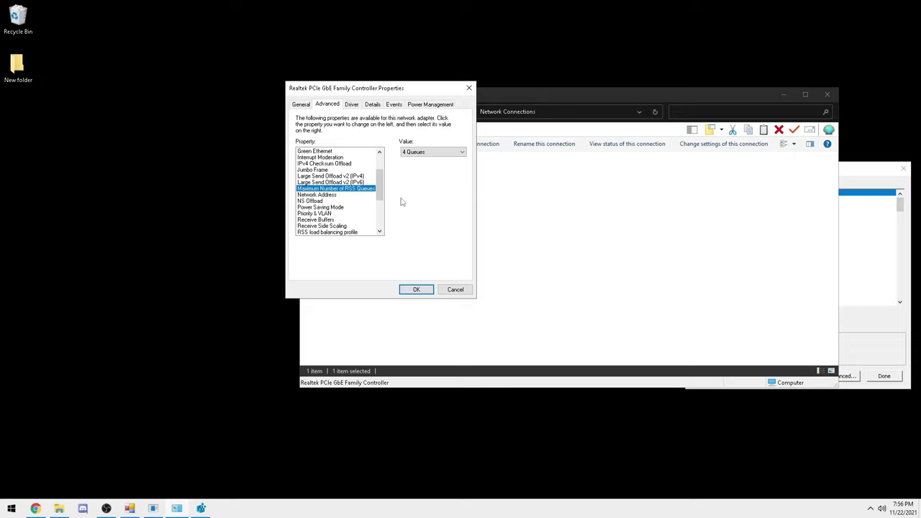
pyautogui.click(432, 152)
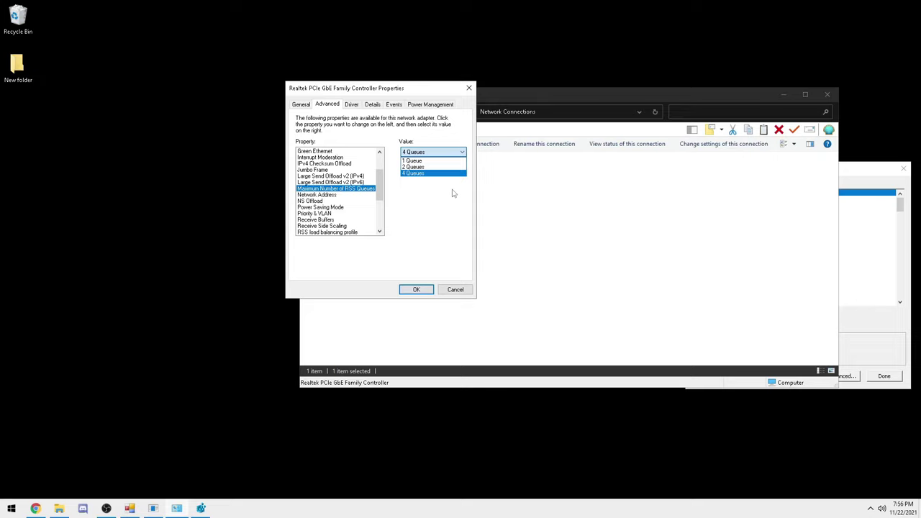
pyautogui.click(452, 193)
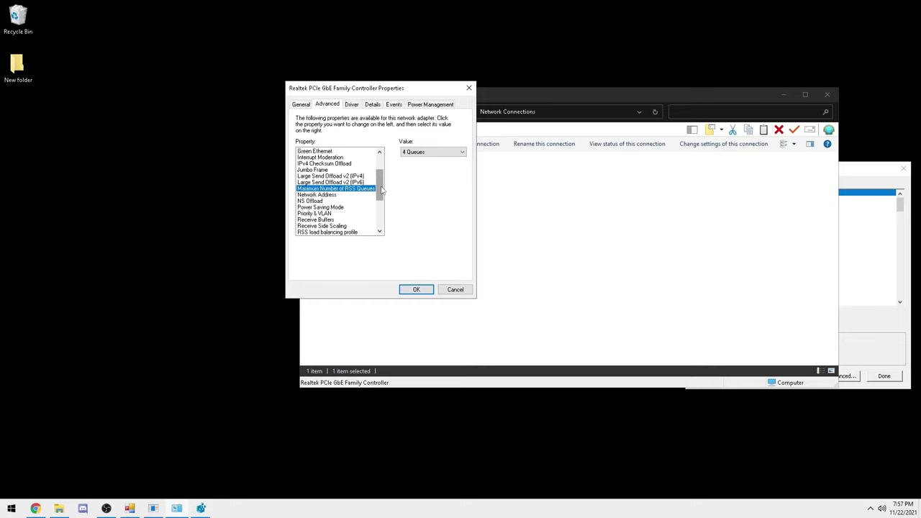
pyautogui.moveTo(380, 190); pyautogui.dragTo(380, 196)
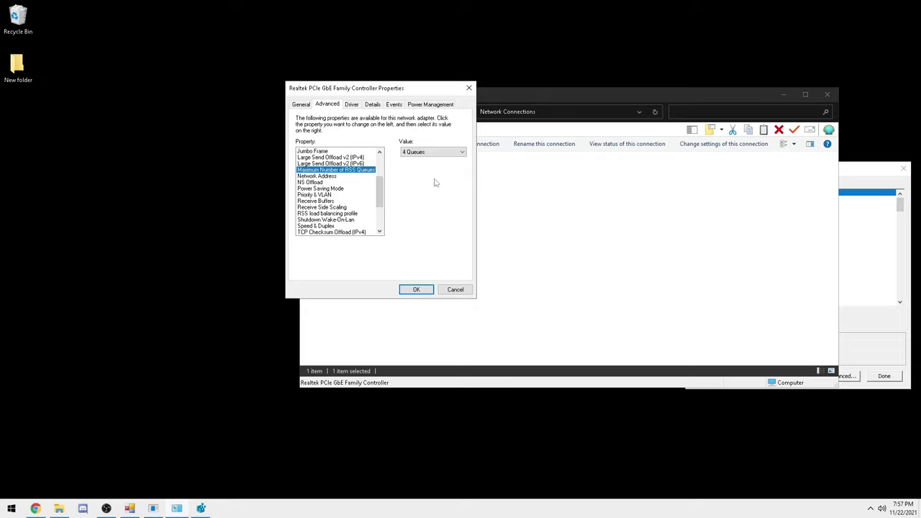
pyautogui.press('Down')
pyautogui.press('Down')
pyautogui.press('Up')
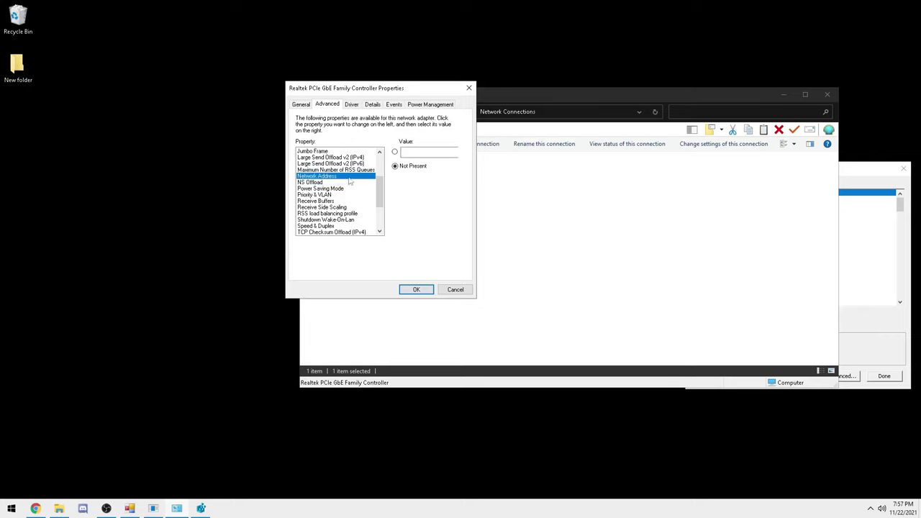
pyautogui.click(311, 183)
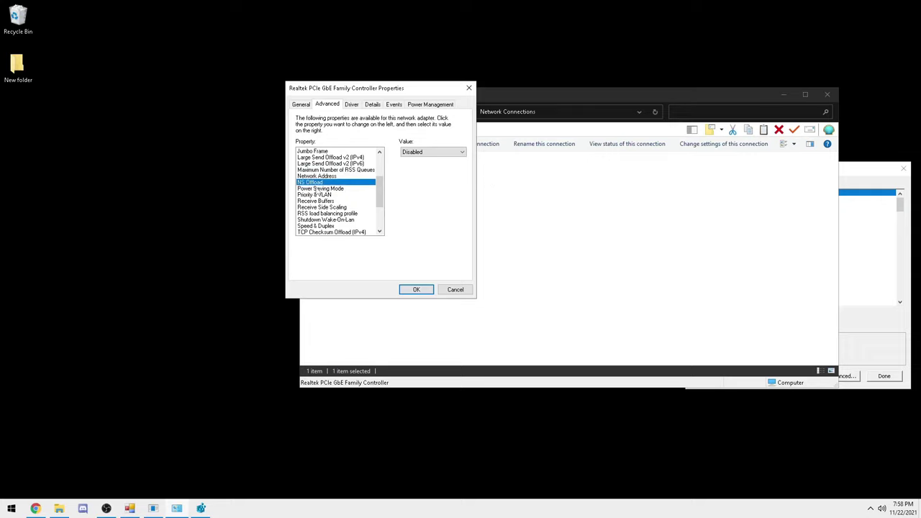
pyautogui.click(313, 188)
pyautogui.click(325, 194)
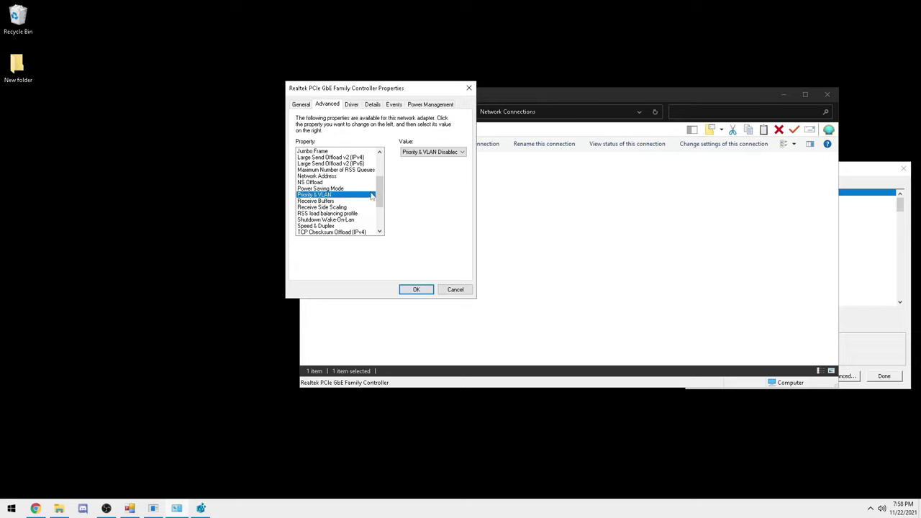
pyautogui.moveTo(379, 191); pyautogui.dragTo(379, 204)
pyautogui.click(317, 170)
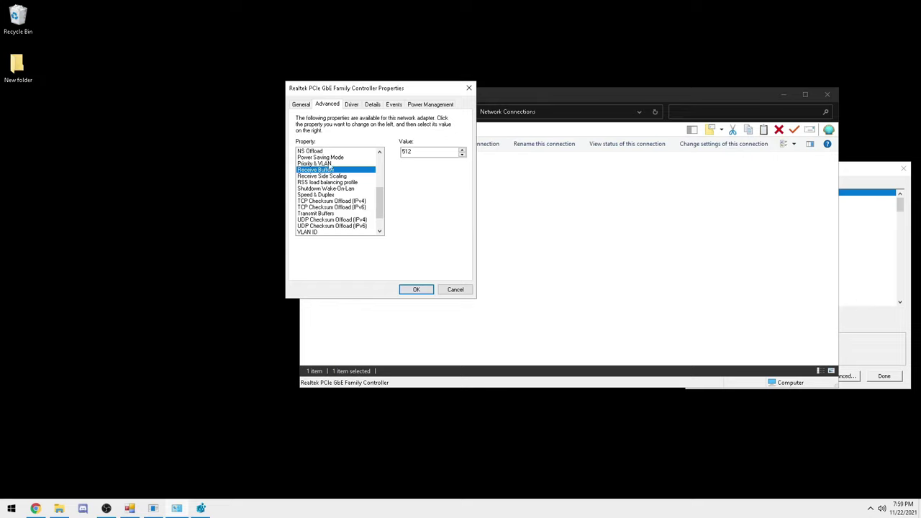
pyautogui.click(324, 176)
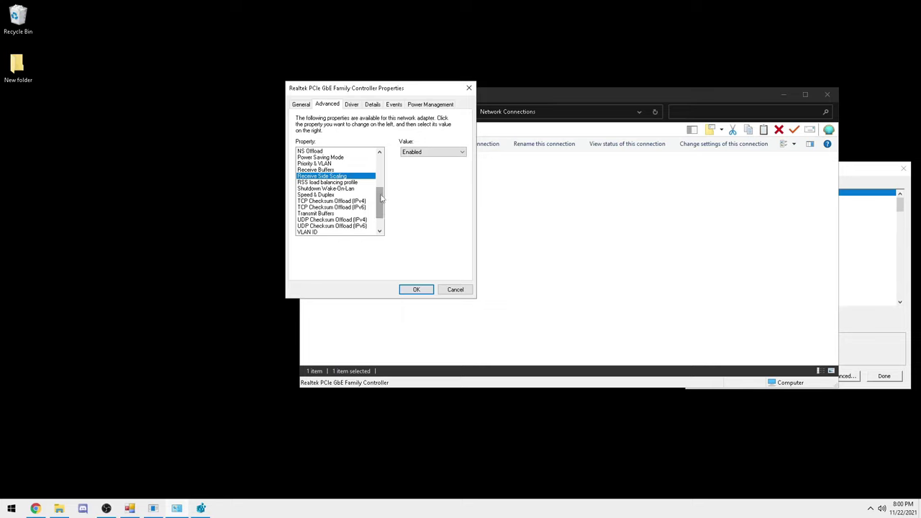
pyautogui.scroll(-2, 380, 203)
# - Review the RSS load balancing profile choices unchanged, then select Shutdown Wake-On-Lan, which reads Disabled
pyautogui.click(346, 157)
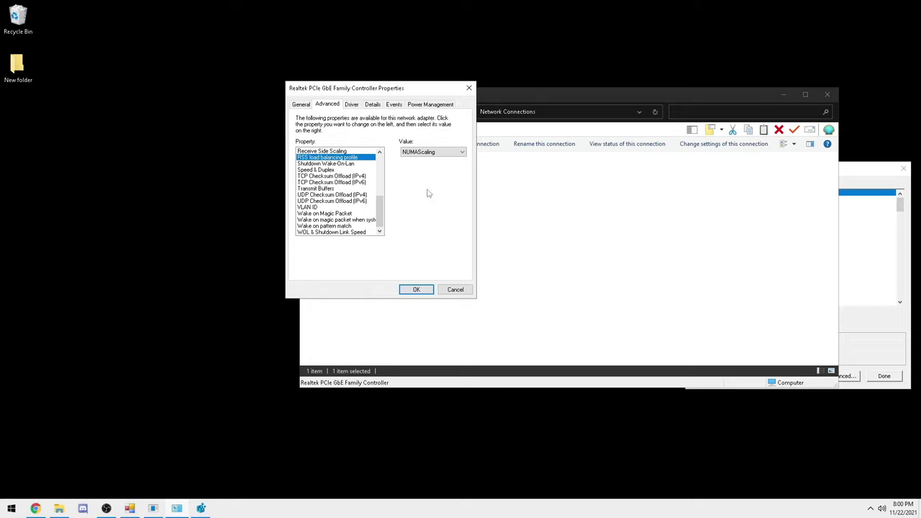
pyautogui.click(424, 154)
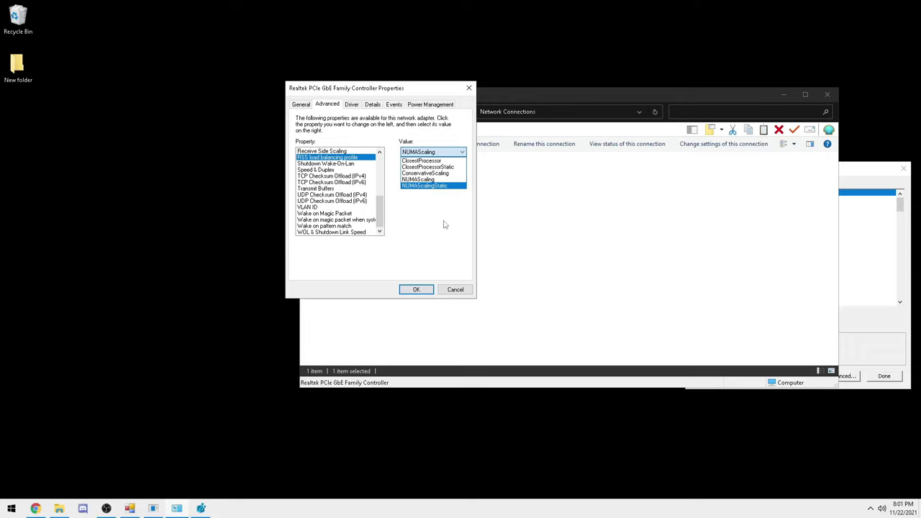
pyautogui.click(336, 165)
pyautogui.click(336, 165)
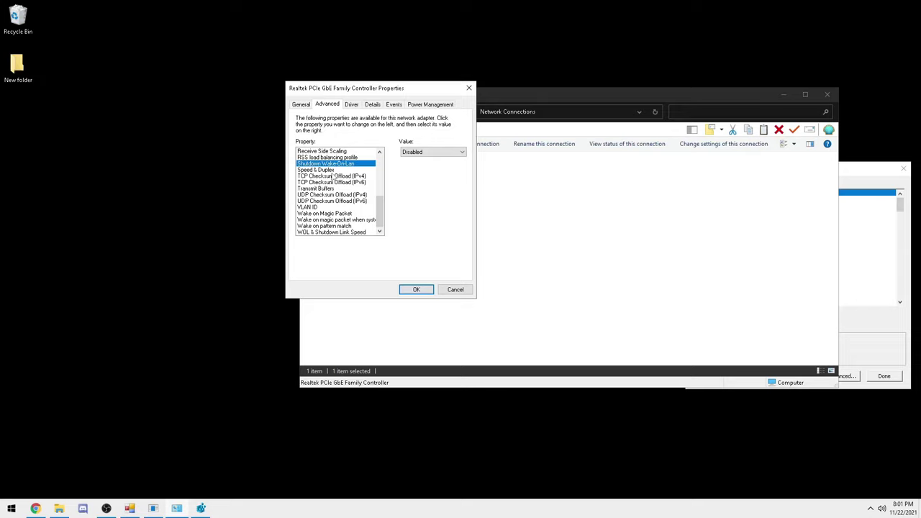
pyautogui.click(333, 171)
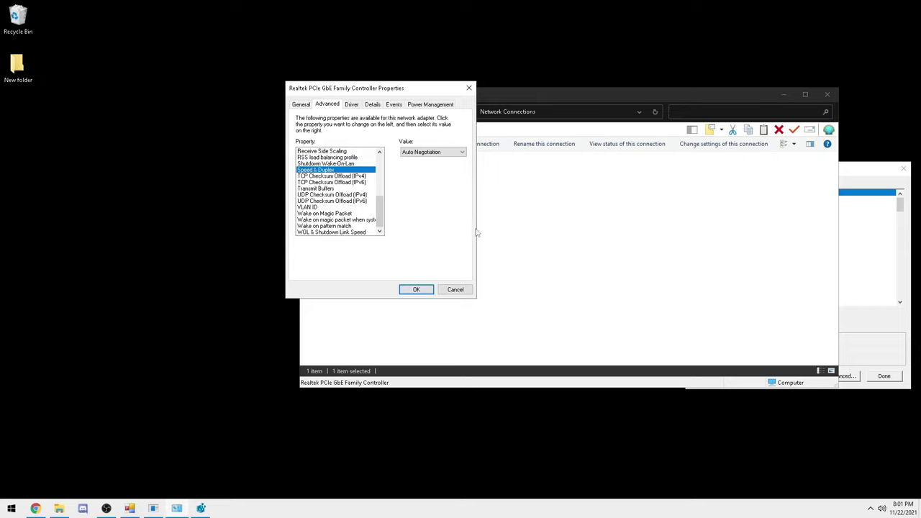
pyautogui.click(456, 153)
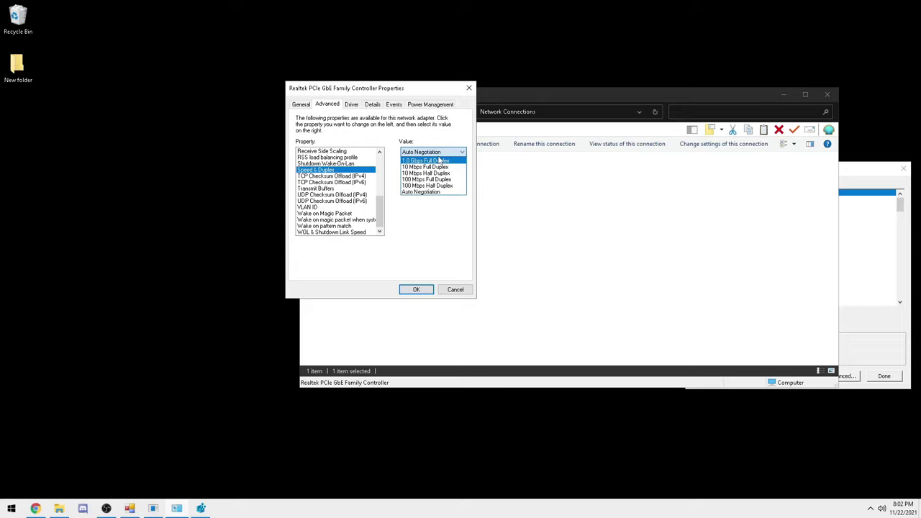
pyautogui.click(435, 193)
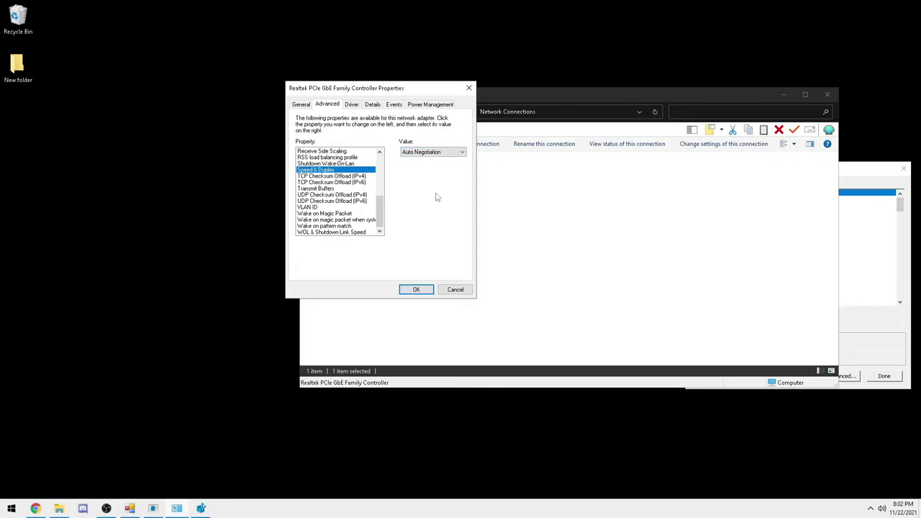
pyautogui.click(358, 176)
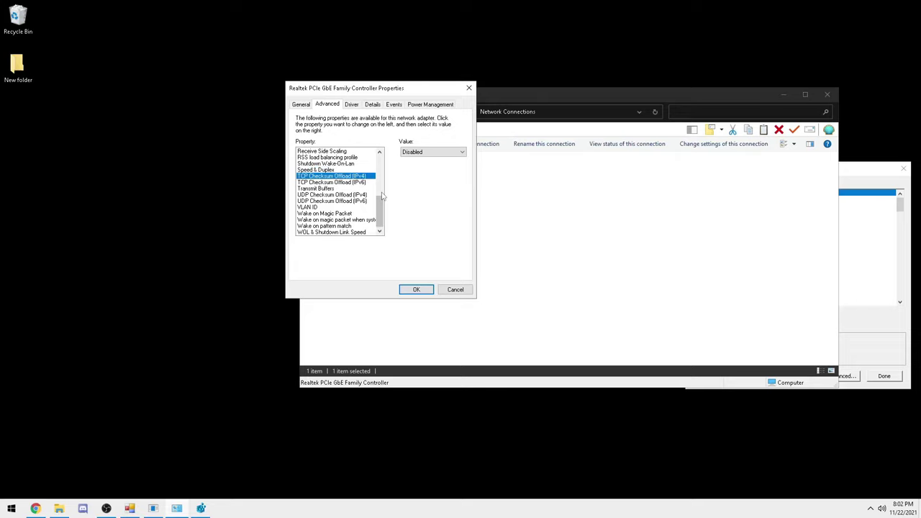
pyautogui.click(363, 182)
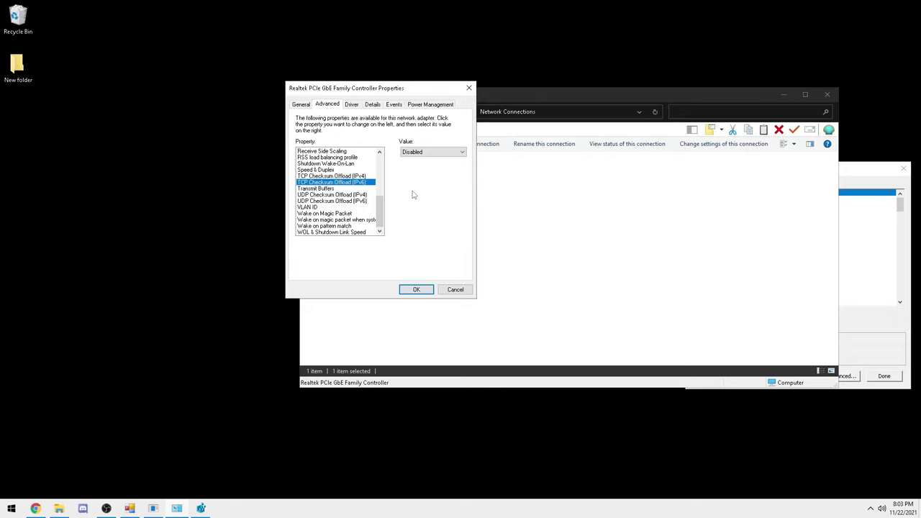
pyautogui.click(340, 176)
pyautogui.click(334, 195)
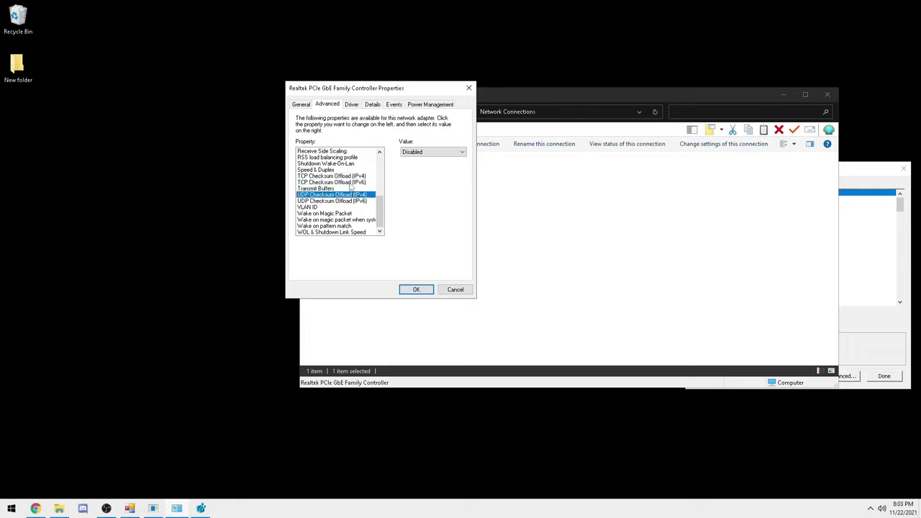
pyautogui.click(351, 187)
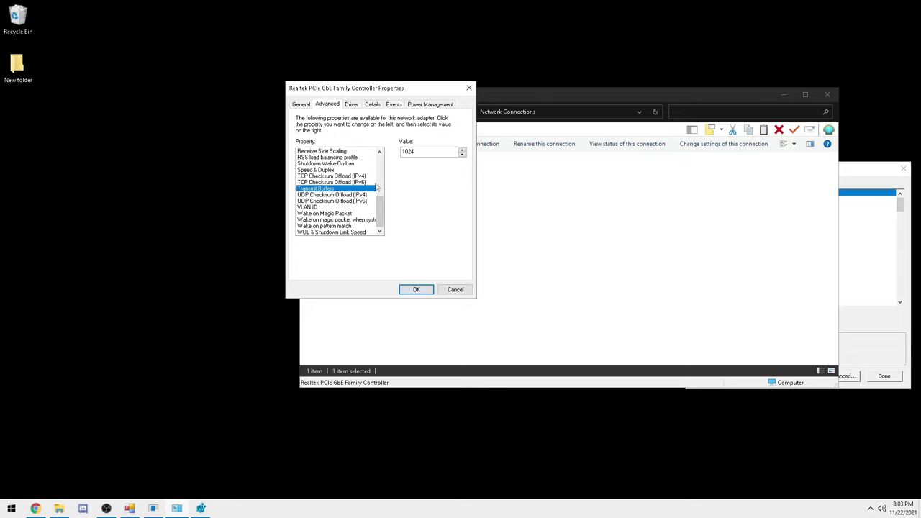
pyautogui.click(414, 151)
pyautogui.moveTo(382, 211); pyautogui.dragTo(383, 201)
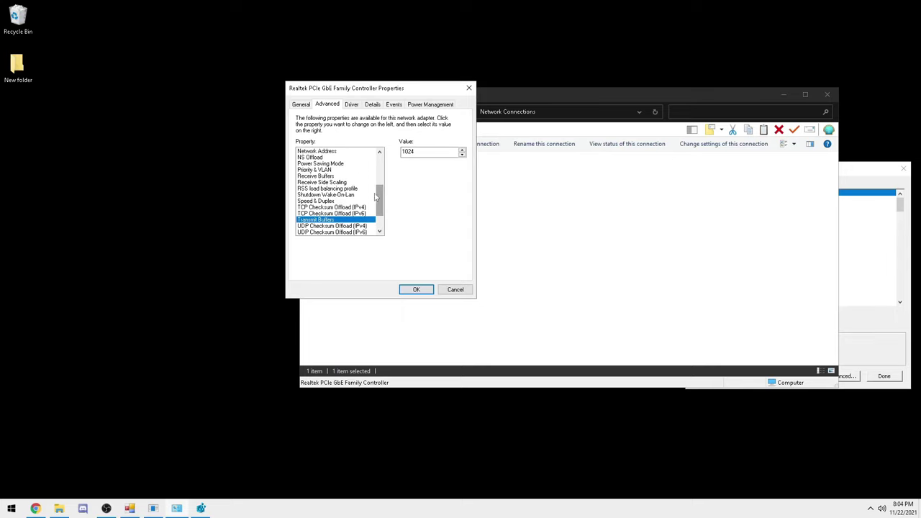
pyautogui.click(321, 177)
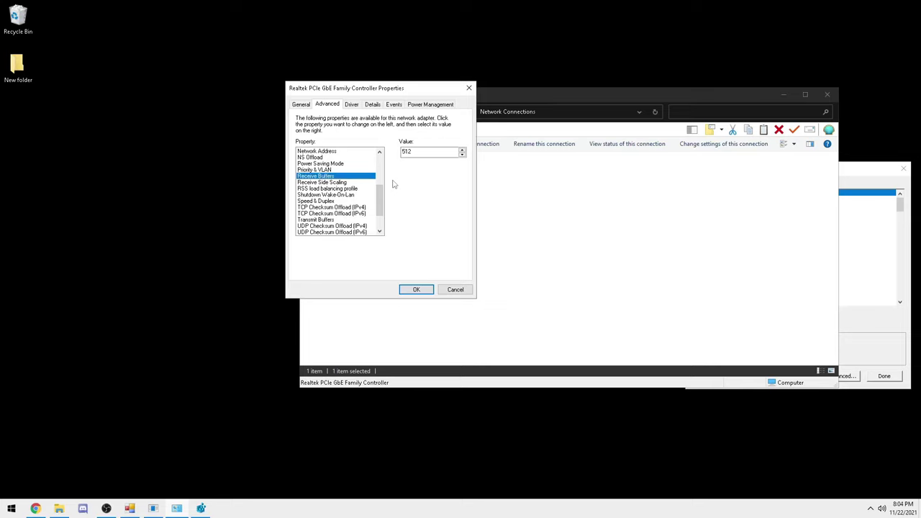
pyautogui.scroll(-2, 380, 200)
pyautogui.click(319, 189)
pyautogui.scroll(2, 381, 205)
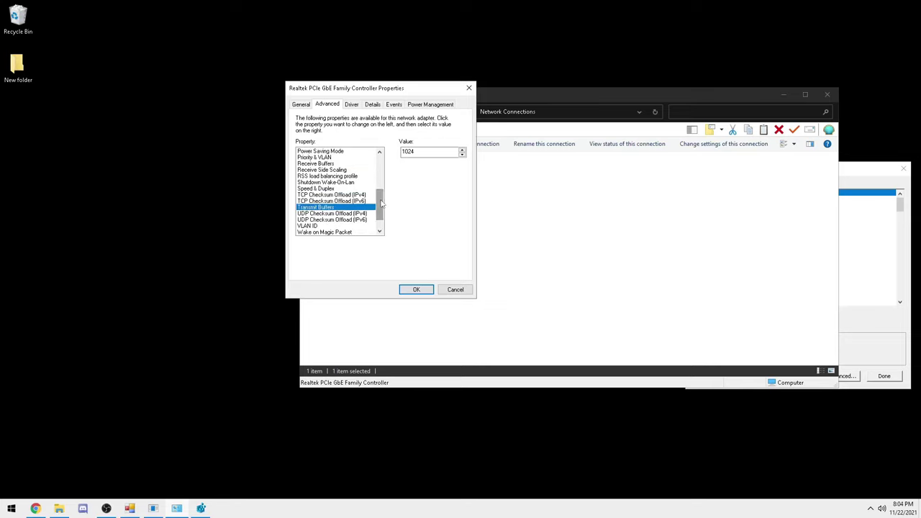
pyautogui.scroll(3, 381, 202)
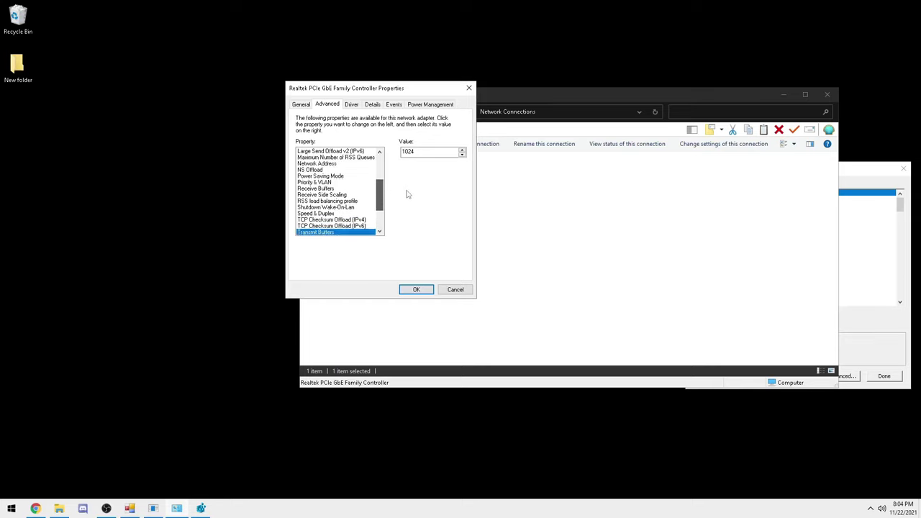
pyautogui.scroll(1, 404, 196)
pyautogui.scroll(-3, 403, 205)
pyautogui.scroll(-1, 405, 209)
pyautogui.scroll(2, 348, 187)
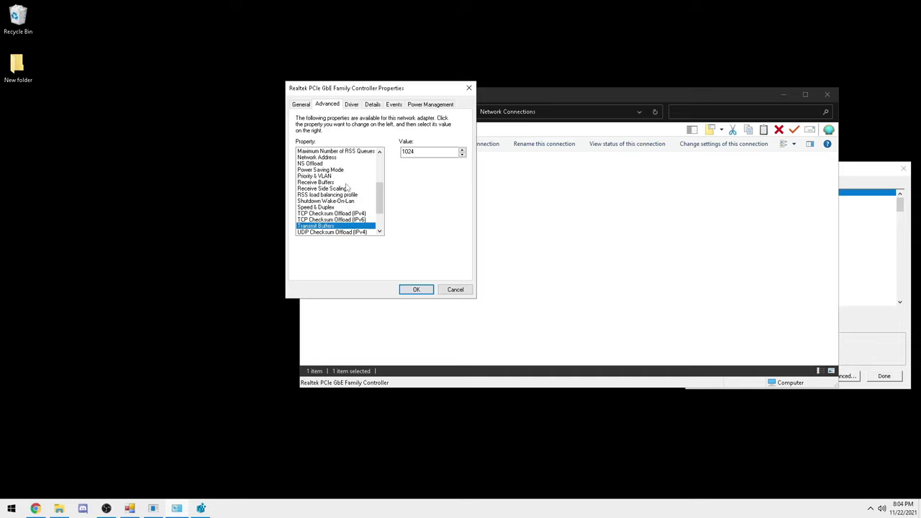
pyautogui.click(346, 182)
pyautogui.scroll(-2, 377, 202)
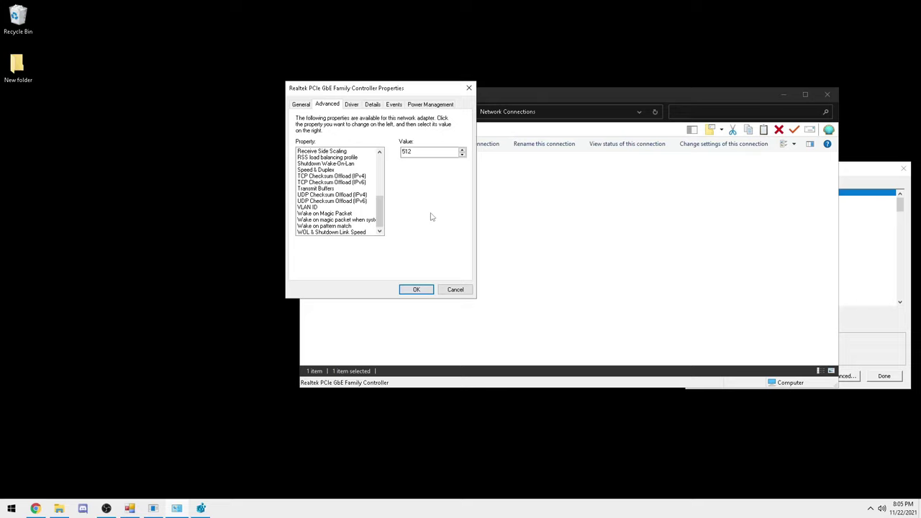
# - Check the VLAN ID, Wake on Magic Packet and Wake on pattern match settings
pyautogui.click(306, 207)
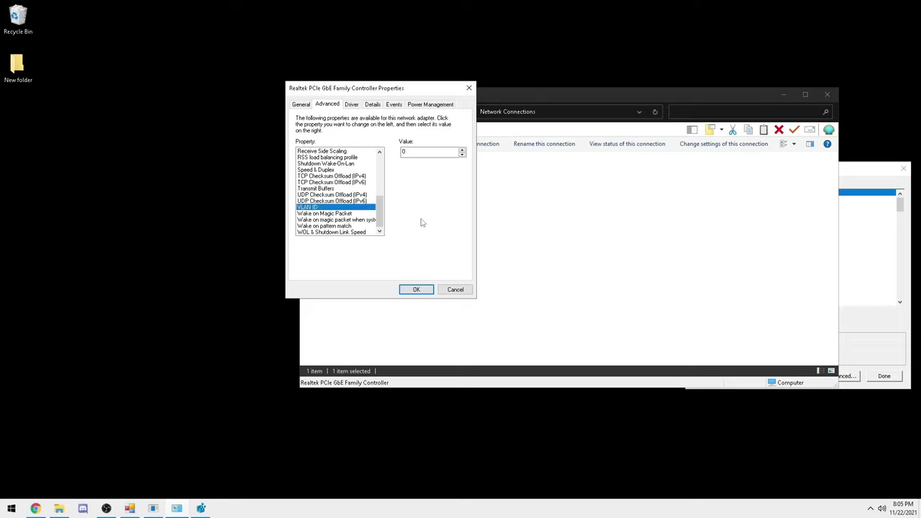
pyautogui.click(339, 214)
pyautogui.moveTo(379, 217); pyautogui.dragTo(381, 207)
pyautogui.scroll(-2, 380, 206)
pyautogui.click(346, 226)
# - Step through the wake settings and WOL & Shutdown Link Speed (Not Speed Down), then move the dialog left
pyautogui.press('Up')
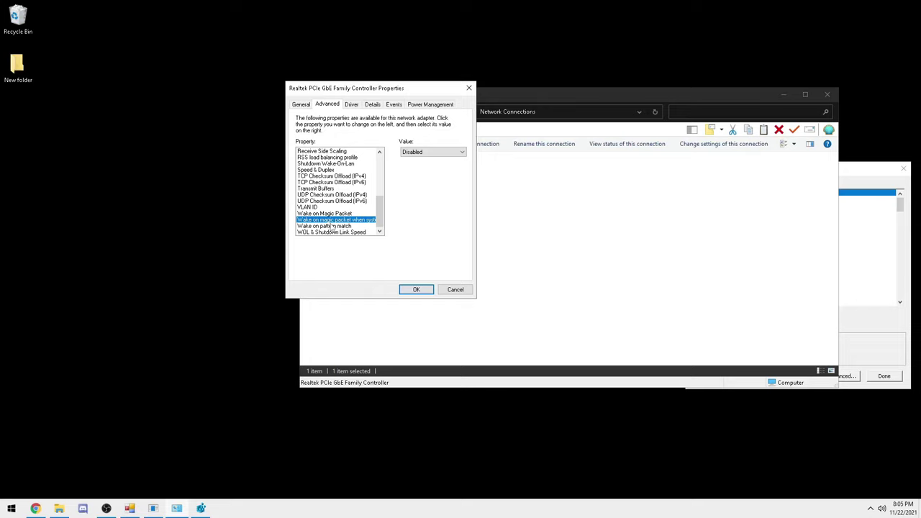
pyautogui.press('Up')
pyautogui.press('Up')
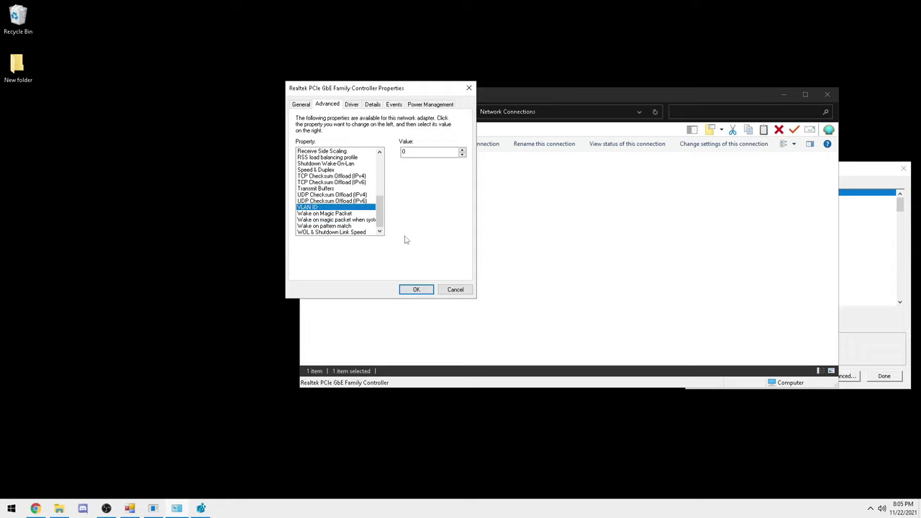
pyautogui.press('Down')
pyautogui.press('Down')
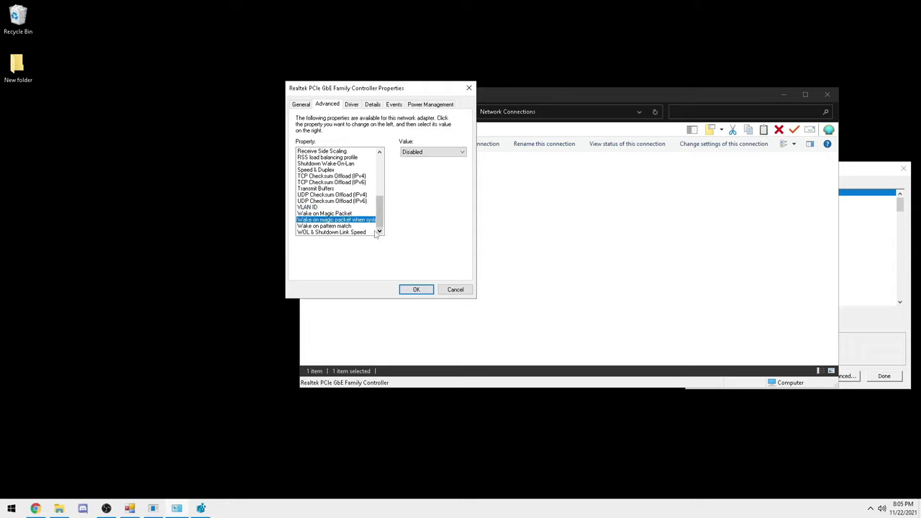
pyautogui.click(325, 227)
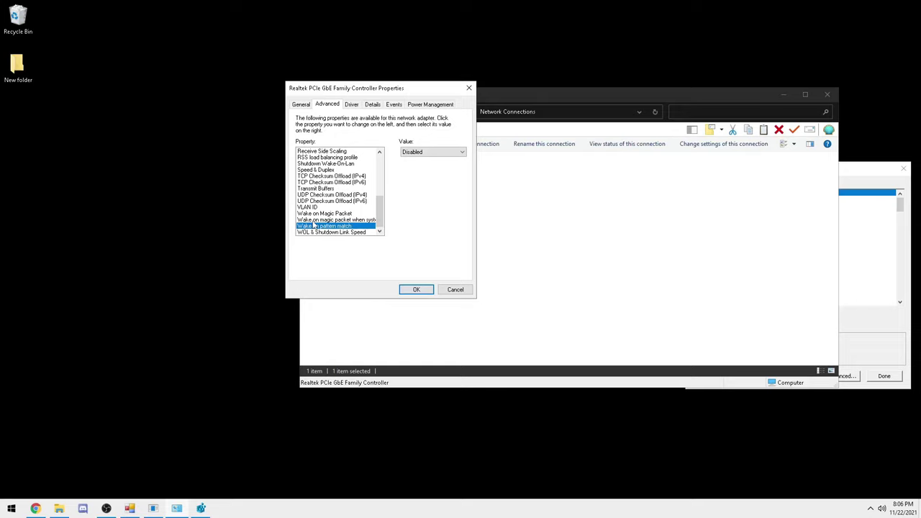
pyautogui.click(341, 232)
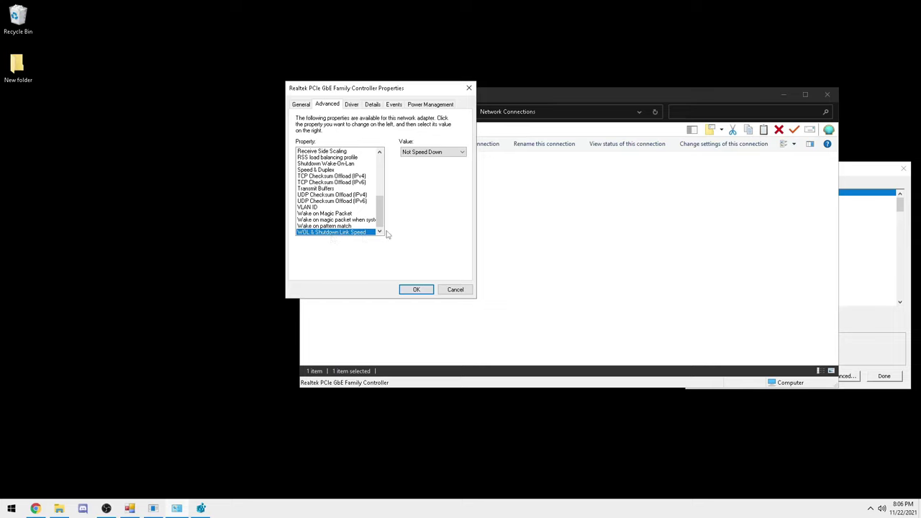
pyautogui.moveTo(379, 214)
pyautogui.mouseDown()
pyautogui.moveTo(378, 201)
pyautogui.moveTo(377, 216)
pyautogui.mouseUp()
pyautogui.moveTo(359, 89); pyautogui.dragTo(284, 93)
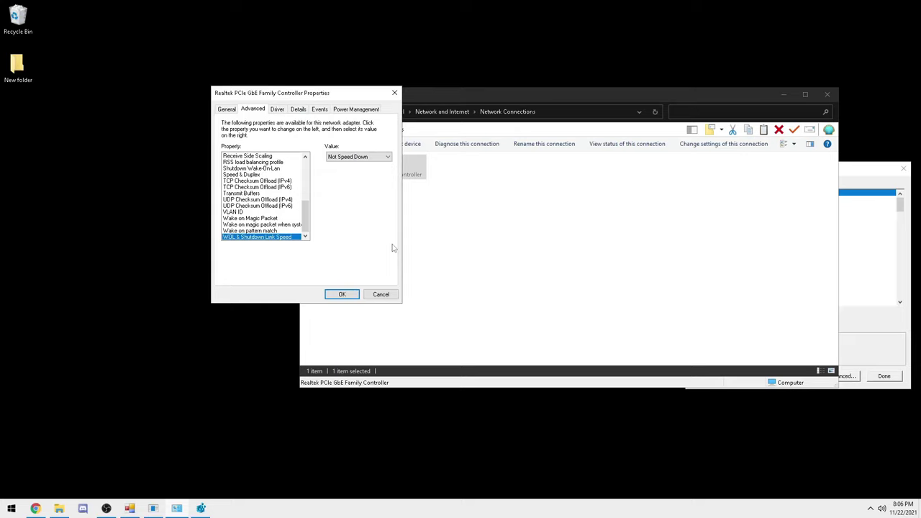
pyautogui.click(352, 294)
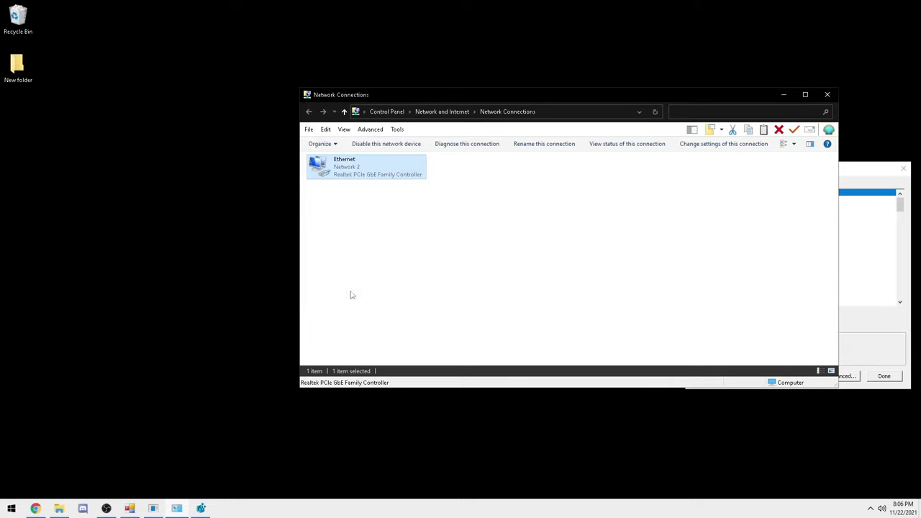
pyautogui.click(826, 94)
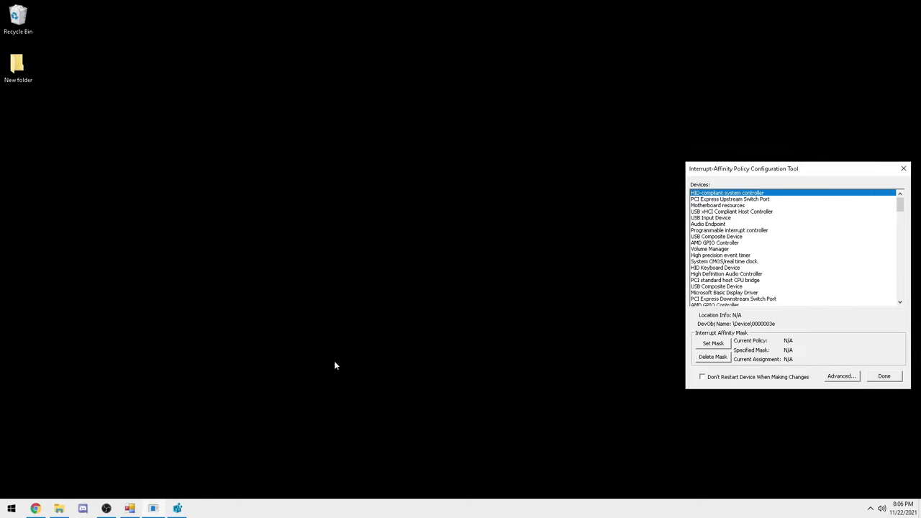
pyautogui.click(140, 508)
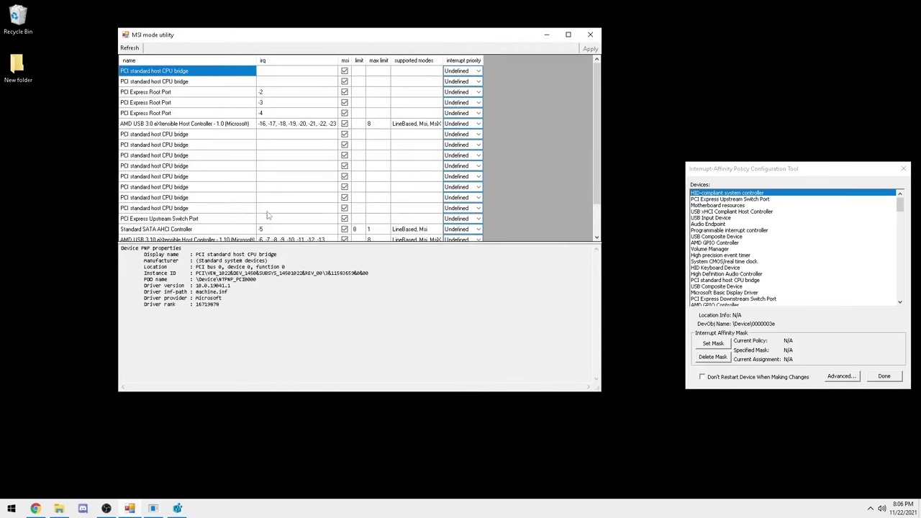
pyautogui.moveTo(596, 105); pyautogui.dragTo(593, 133)
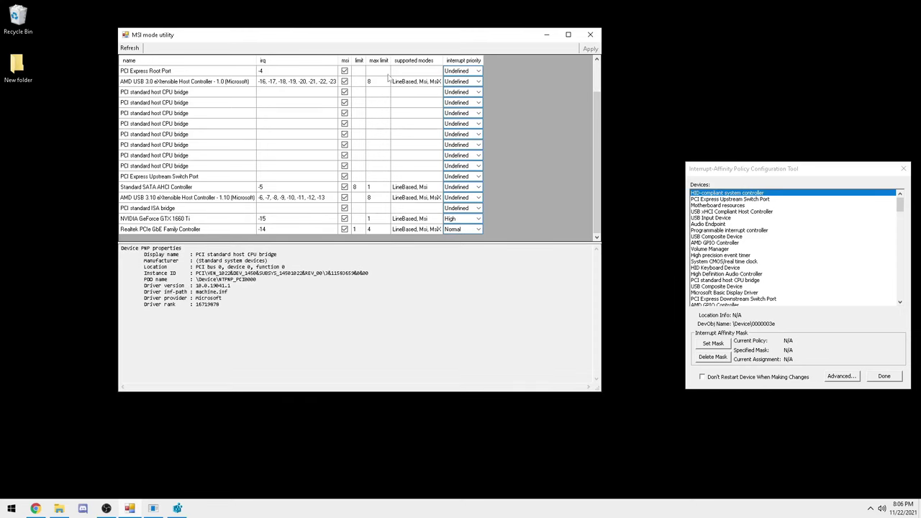
pyautogui.moveTo(380, 40); pyautogui.dragTo(386, 37)
pyautogui.scroll(2, 603, 159)
pyautogui.scroll(-2, 593, 176)
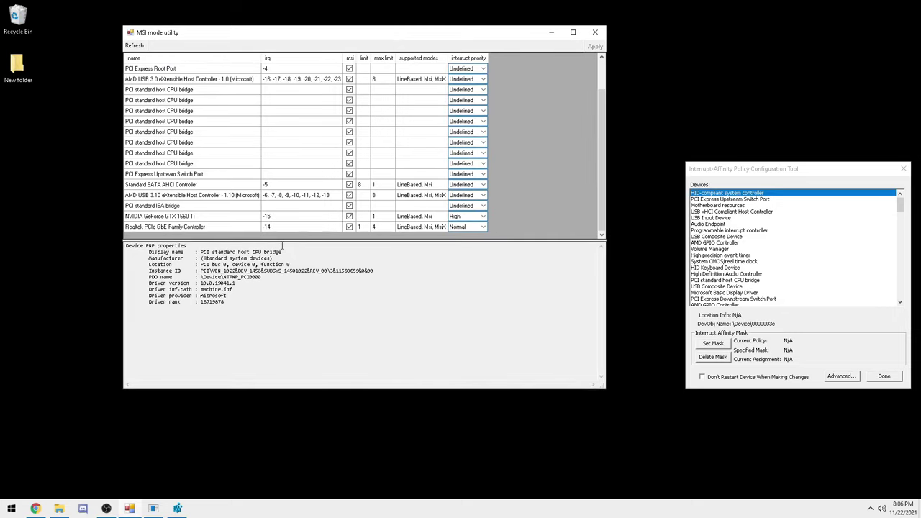
pyautogui.click(203, 227)
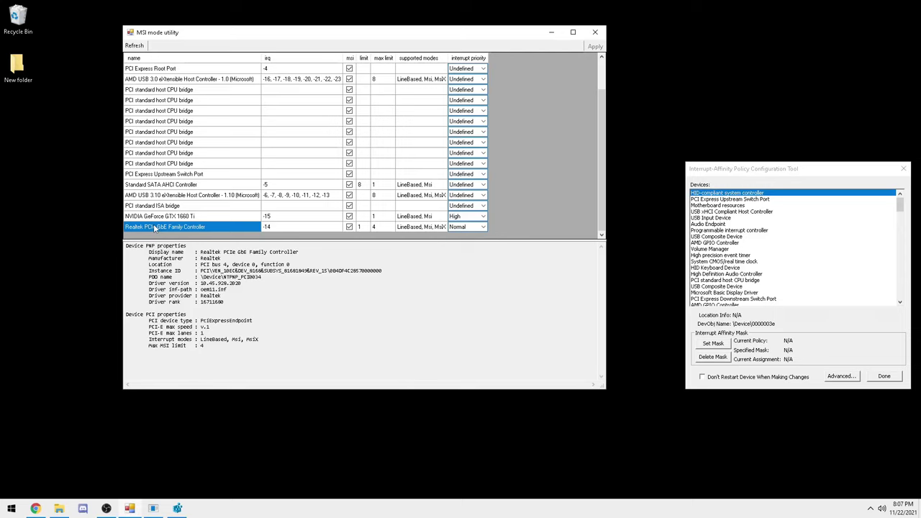
pyautogui.moveTo(600, 112); pyautogui.dragTo(602, 216)
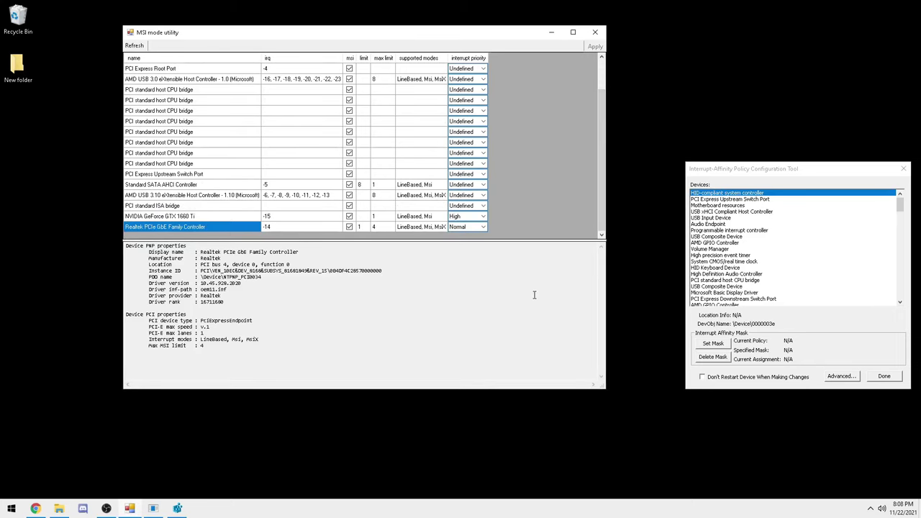
pyautogui.moveTo(601, 203)
pyautogui.mouseDown()
pyautogui.moveTo(604, 144)
pyautogui.moveTo(606, 209)
pyautogui.mouseUp()
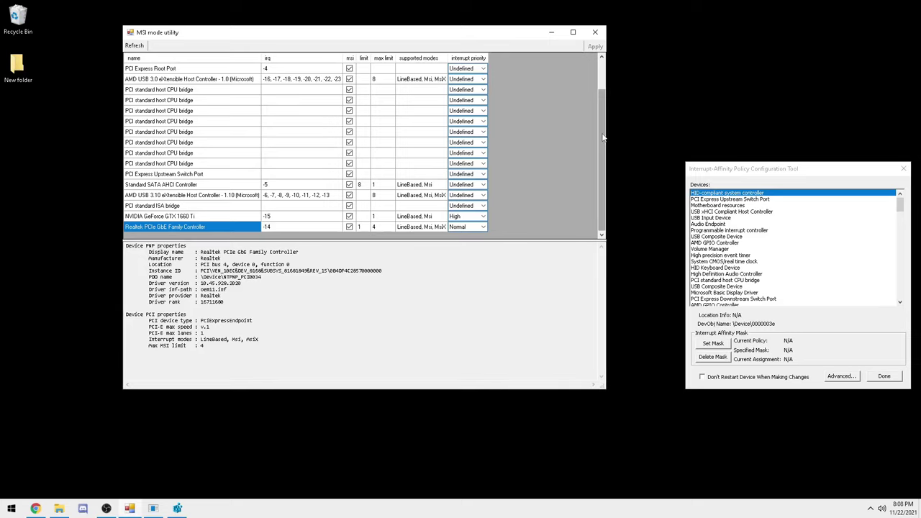
pyautogui.scroll(1, 589, 151)
pyautogui.scroll(-1, 589, 151)
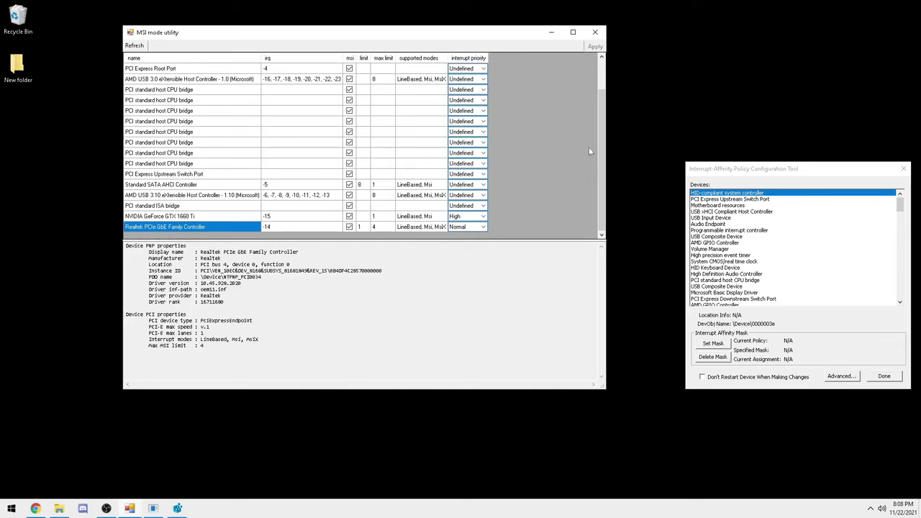
pyautogui.scroll(1, 598, 141)
pyautogui.scroll(-1, 590, 93)
pyautogui.click(374, 226)
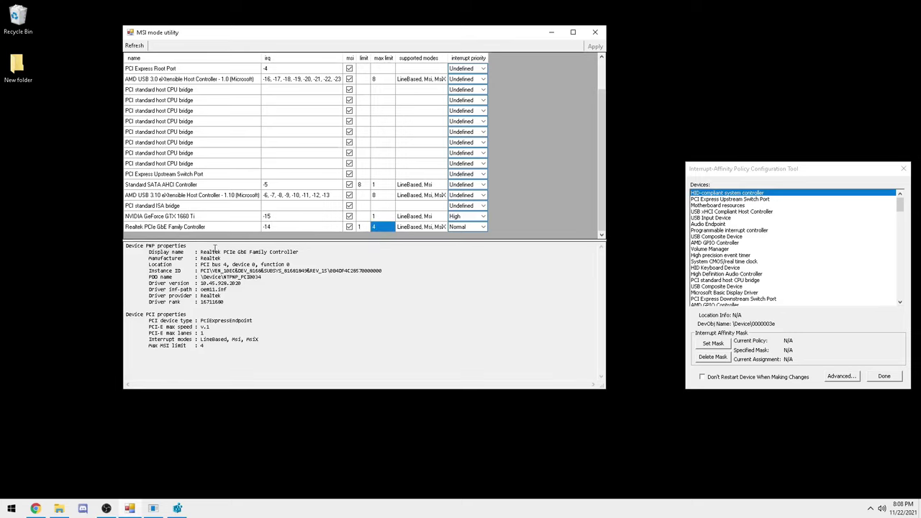
pyautogui.click(157, 228)
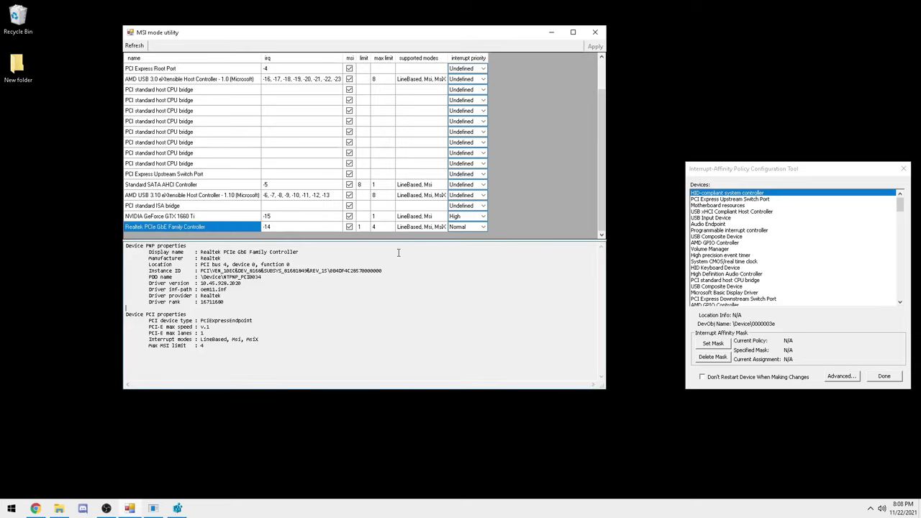
pyautogui.click(359, 227)
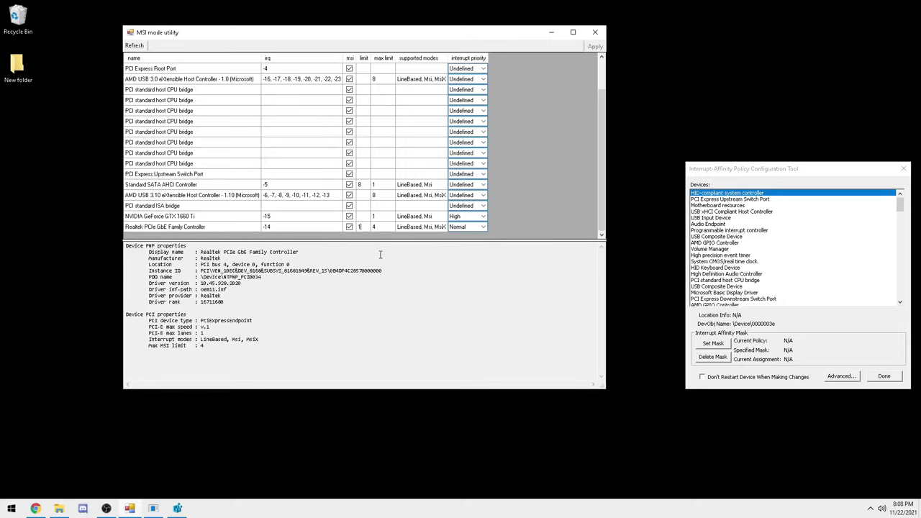
pyautogui.click(427, 279)
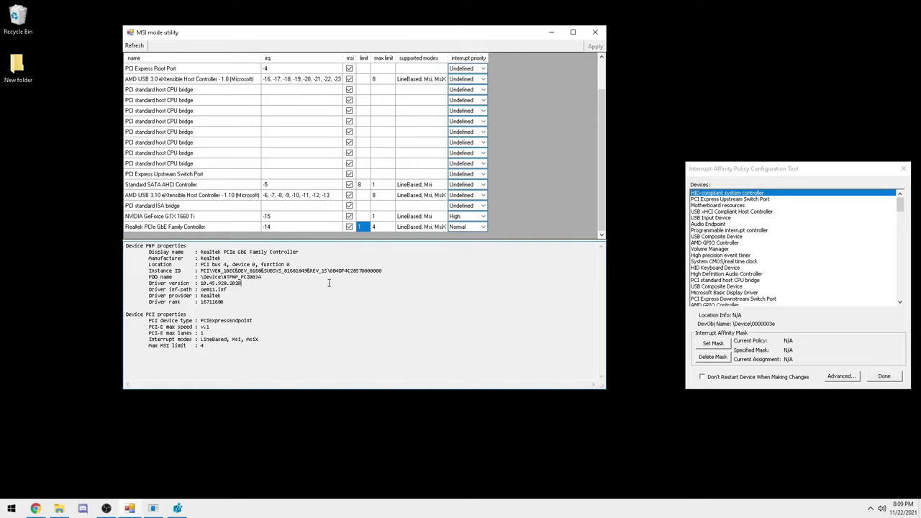
pyautogui.press('F2')
# - Leave the Realtek controller's interrupt priority at Normal without changing it
pyautogui.click(482, 228)
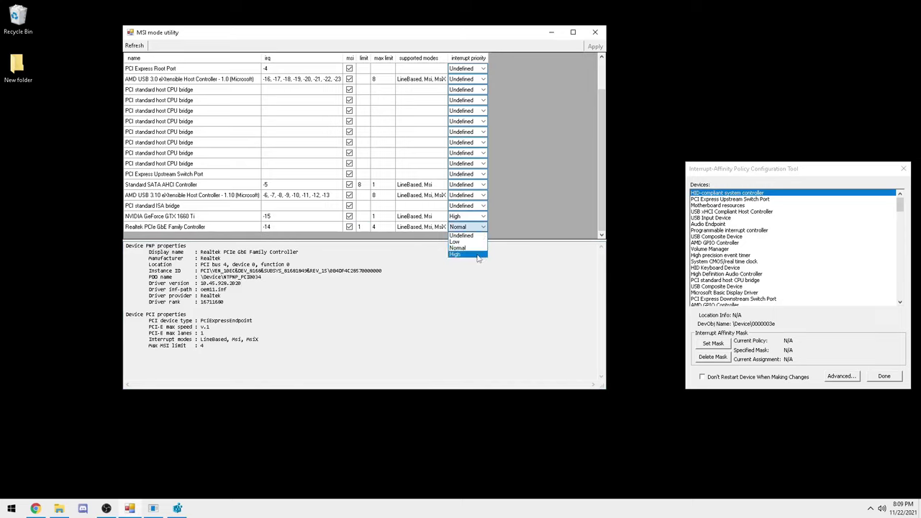
pyautogui.click(518, 213)
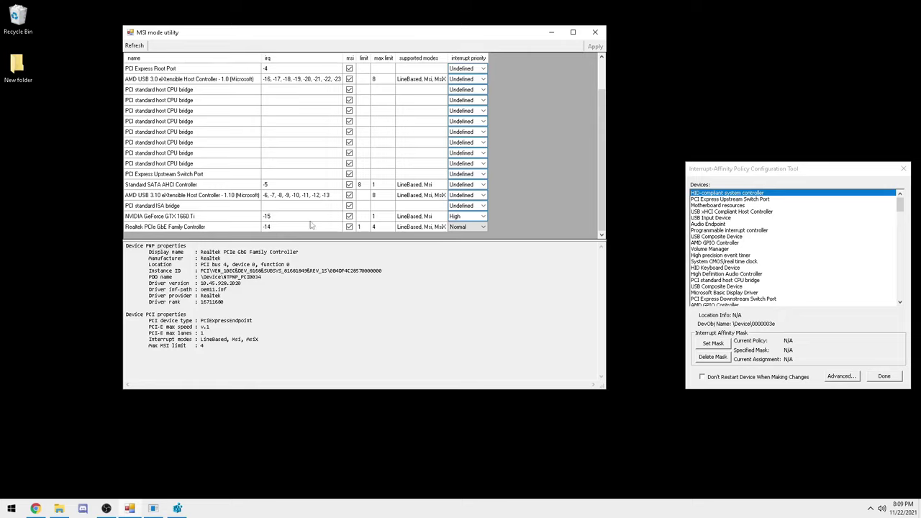
pyautogui.click(543, 296)
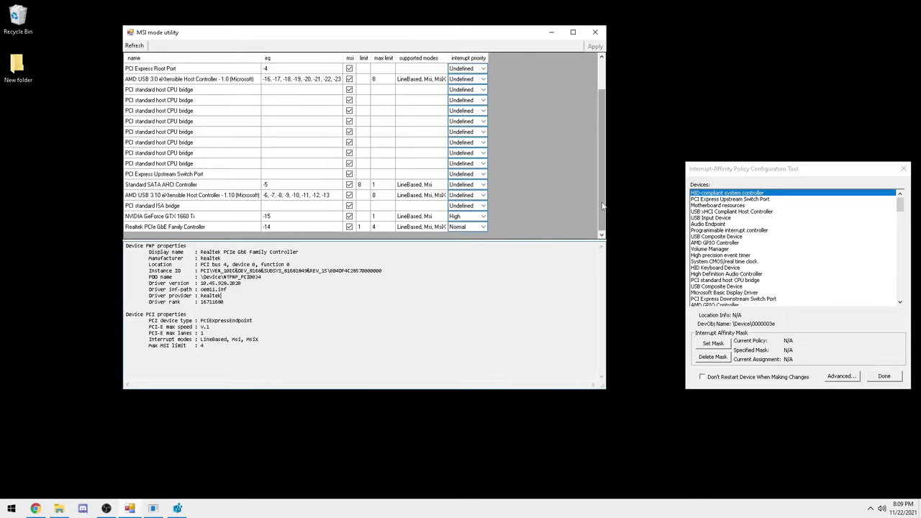
# - Scroll through the MSI mode device list, keeping Realtek at MSI on and limit 1
pyautogui.moveTo(597, 211)
pyautogui.mouseDown()
pyautogui.moveTo(597, 191)
pyautogui.moveTo(590, 215)
pyautogui.mouseUp()
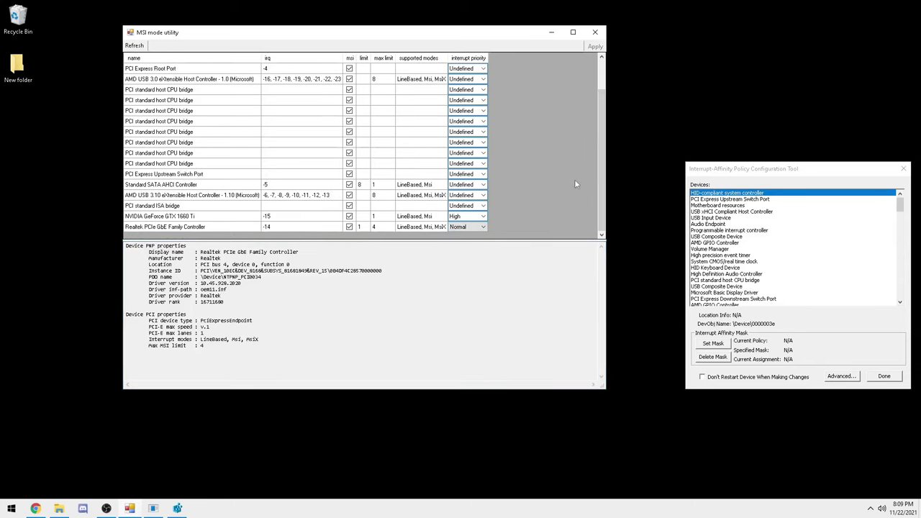
pyautogui.moveTo(600, 180)
pyautogui.mouseDown()
pyautogui.moveTo(600, 167)
pyautogui.moveTo(594, 184)
pyautogui.mouseUp()
pyautogui.scroll(1, 583, 168)
pyautogui.scroll(-1, 583, 169)
pyautogui.scroll(1, 582, 173)
pyautogui.scroll(-1, 577, 191)
pyautogui.scroll(1, 598, 92)
pyautogui.scroll(-1, 589, 163)
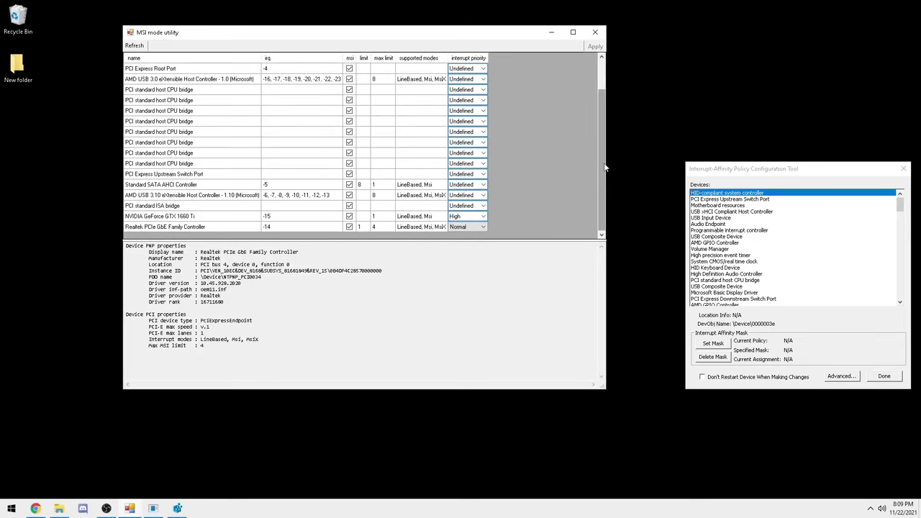
pyautogui.scroll(1, 602, 165)
pyautogui.scroll(-1, 589, 198)
pyautogui.scroll(1, 593, 127)
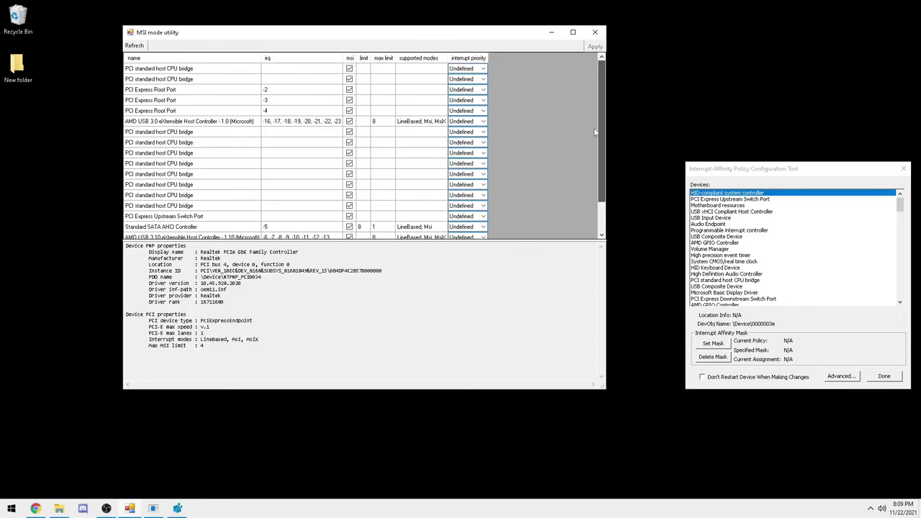
pyautogui.scroll(-1, 588, 167)
pyautogui.scroll(1, 593, 136)
pyautogui.scroll(-1, 588, 204)
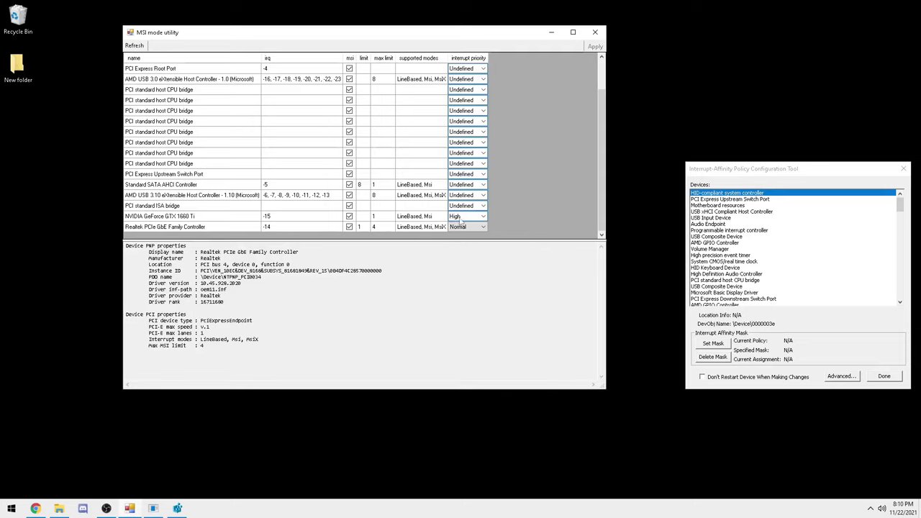
# - Close the MSI utility, center the affinity tool, select Realtek PCIe GbE Family Controller and dismiss the mask-type error
pyautogui.click(595, 31)
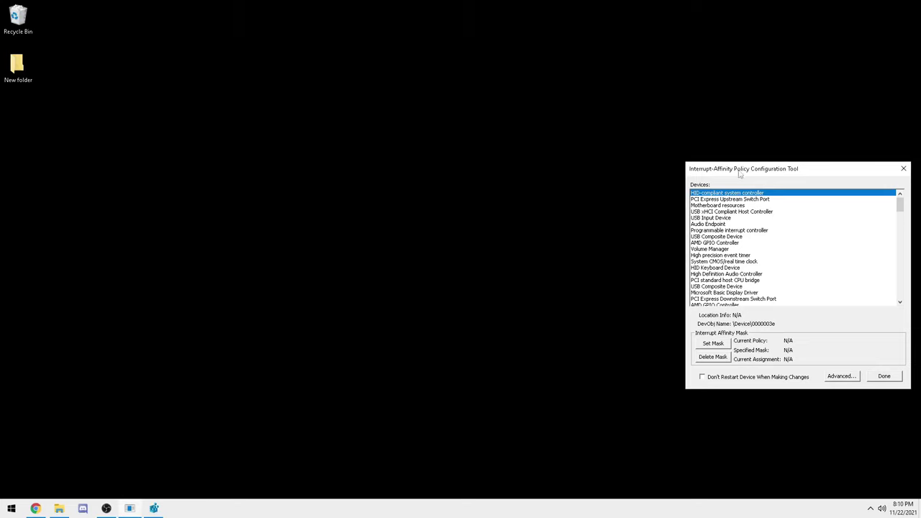
pyautogui.moveTo(754, 172); pyautogui.dragTo(348, 106)
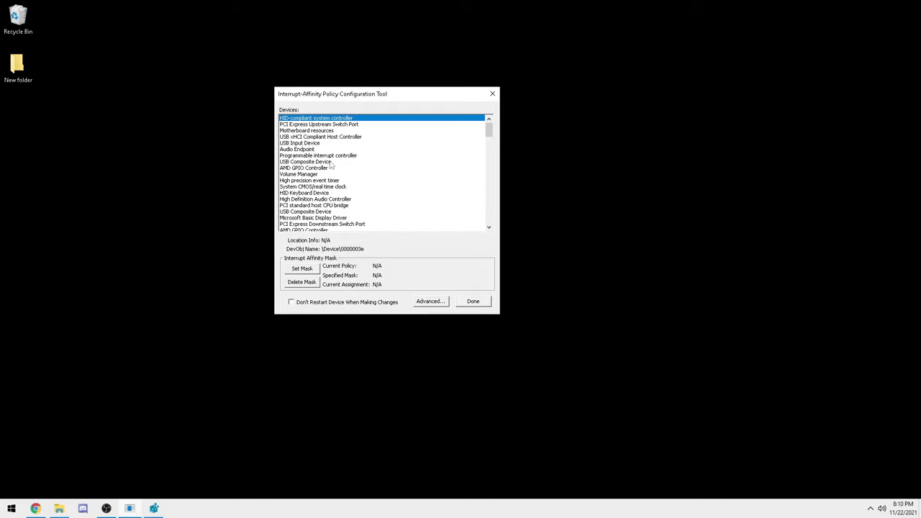
pyautogui.scroll(-3, 366, 172)
pyautogui.scroll(-5, 372, 169)
pyautogui.click(361, 187)
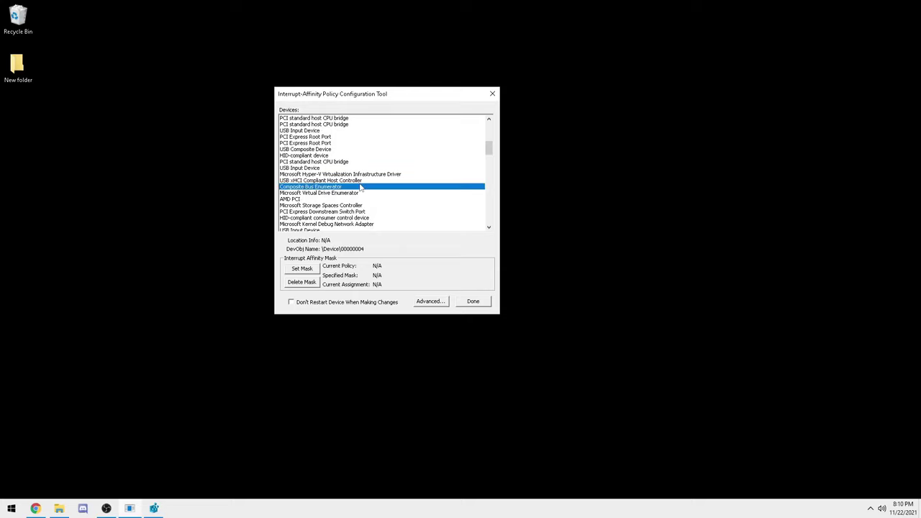
pyautogui.scroll(-1, 391, 194)
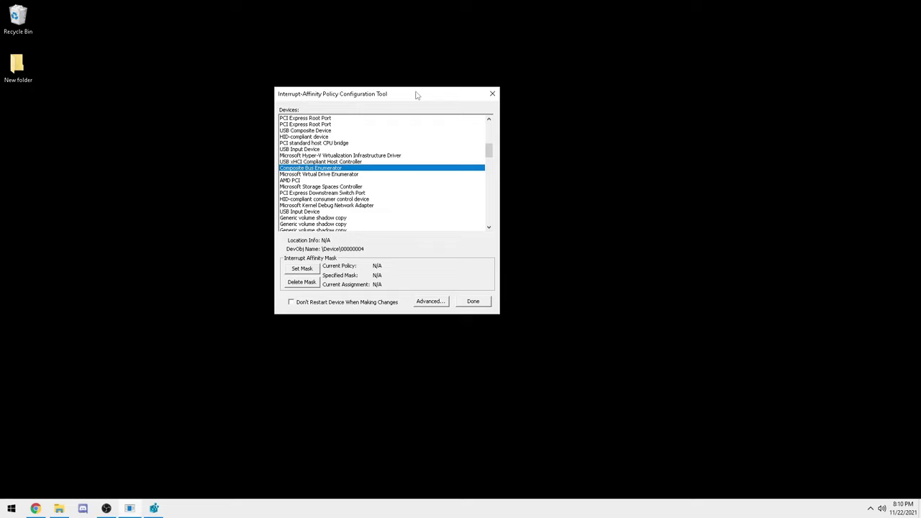
pyautogui.press('r')
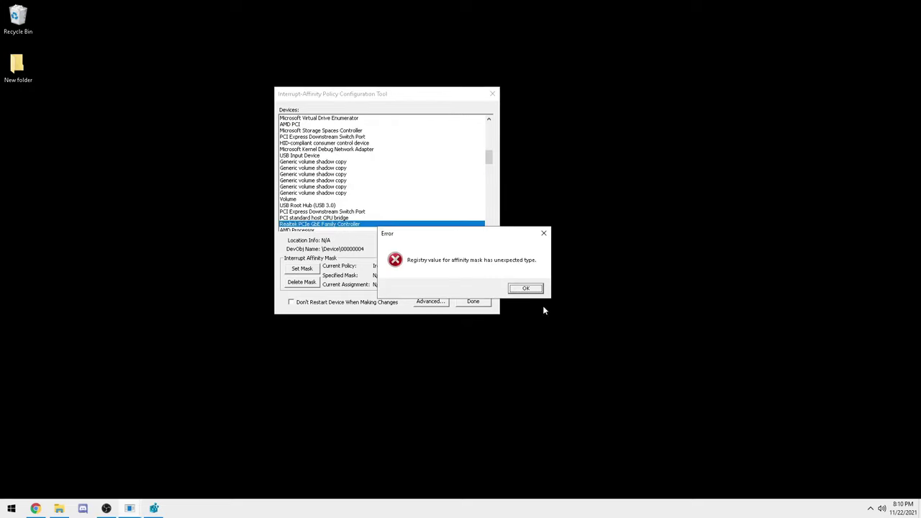
pyautogui.click(525, 288)
# - Open Advanced Policies for the Realtek controller and cancel, keeping IrqPolicyAllCloseProcessors
pyautogui.click(421, 303)
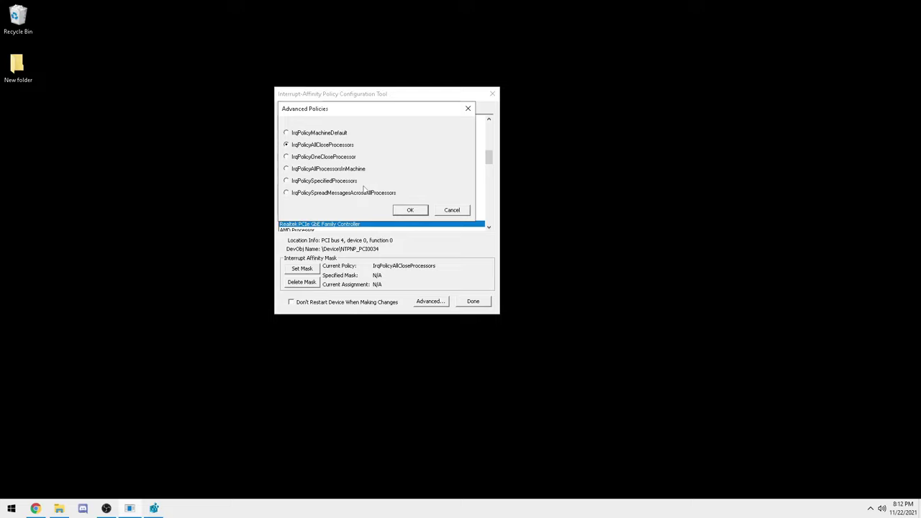
pyautogui.click(440, 213)
pyautogui.moveTo(364, 93); pyautogui.dragTo(323, 84)
pyautogui.scroll(-3, 382, 205)
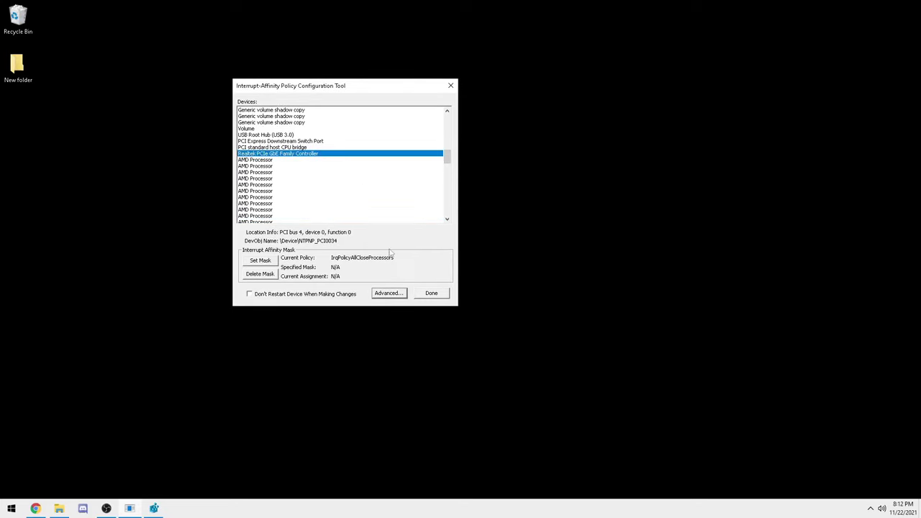
pyautogui.click(275, 259)
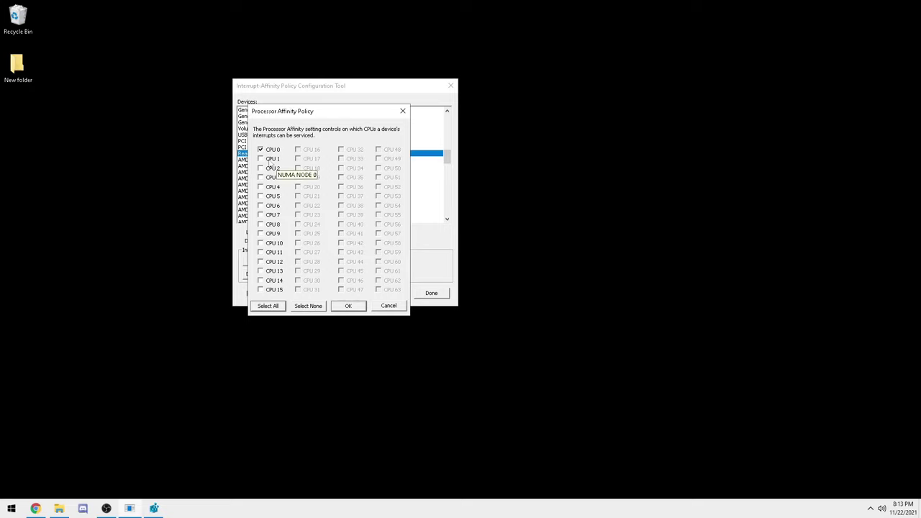
pyautogui.click(273, 169)
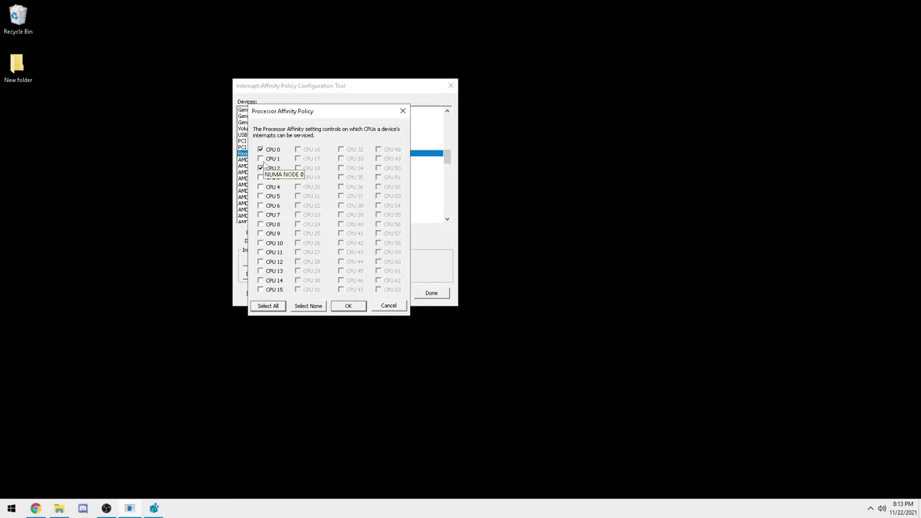
pyautogui.click(275, 187)
pyautogui.click(271, 206)
pyautogui.click(267, 149)
pyautogui.click(270, 176)
pyautogui.click(269, 170)
pyautogui.click(277, 177)
pyautogui.click(273, 188)
pyautogui.click(274, 204)
pyautogui.click(386, 306)
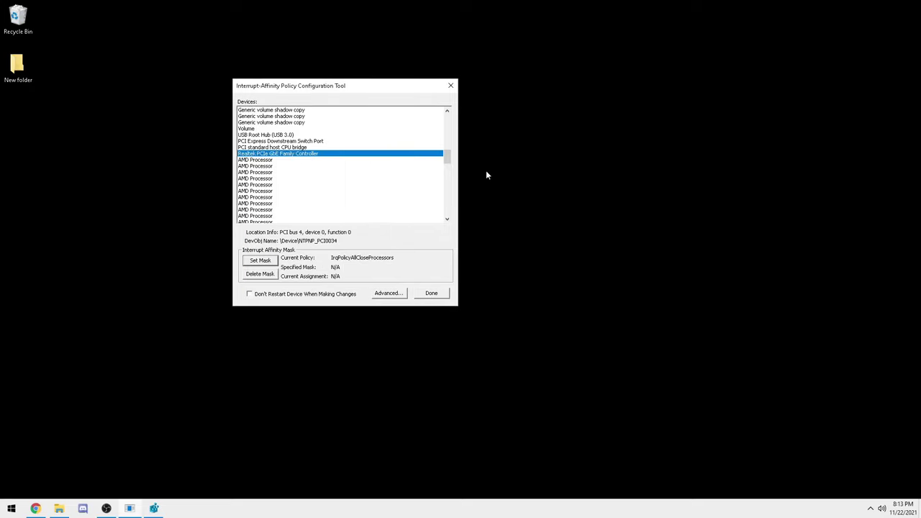
# - Close the Interrupt-Affinity tool and bring Registry Editor back into place on the *NumRssQueues Enum key
pyautogui.click(451, 86)
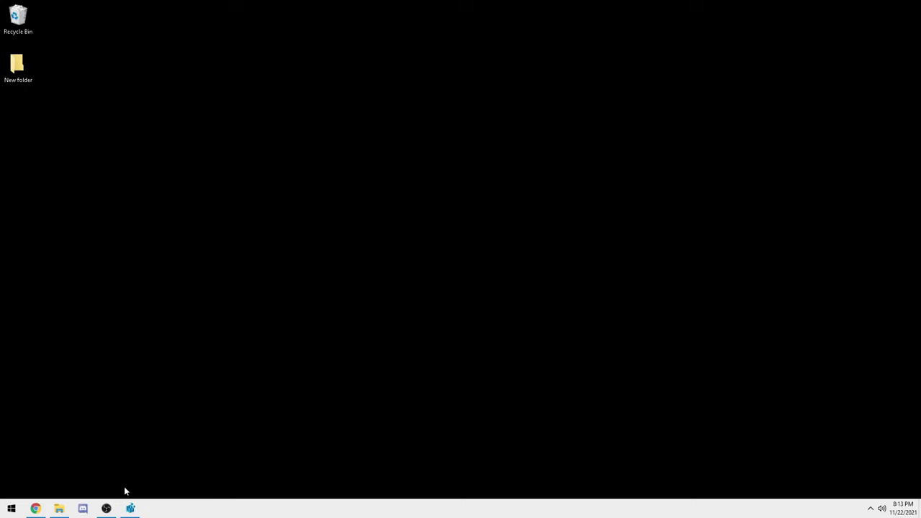
pyautogui.click(131, 509)
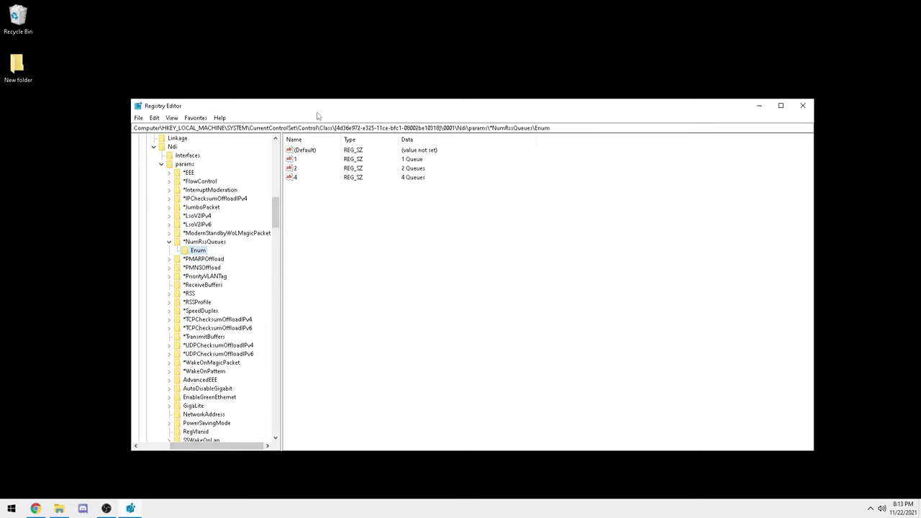
pyautogui.moveTo(318, 109); pyautogui.dragTo(362, 95)
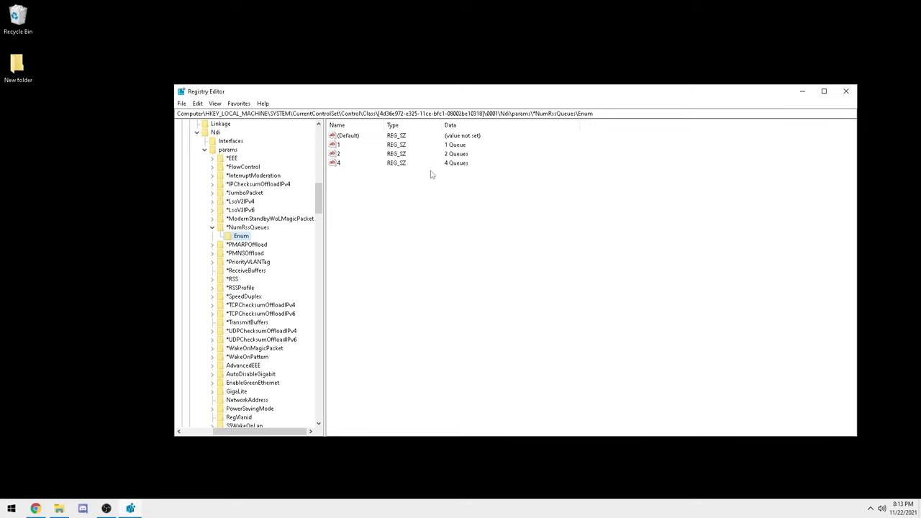
pyautogui.moveTo(410, 94); pyautogui.dragTo(377, 71)
pyautogui.moveTo(321, 76); pyautogui.dragTo(372, 67)
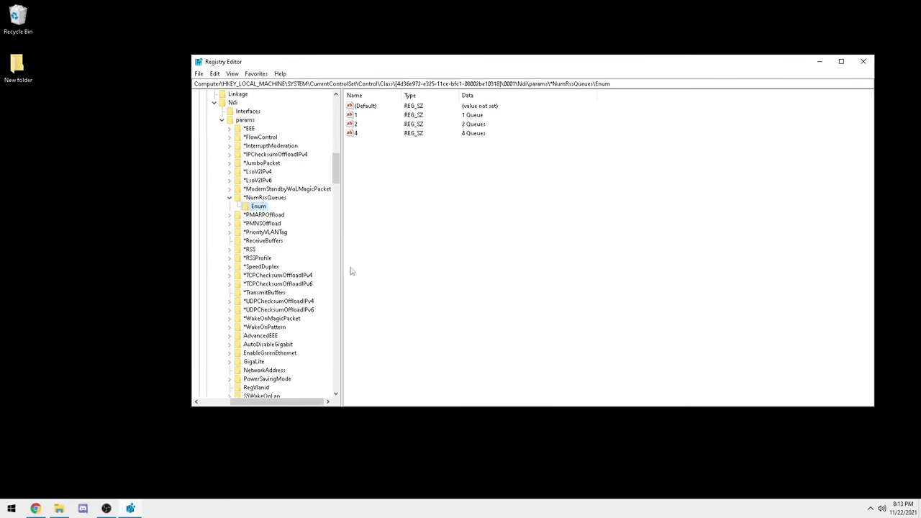
pyautogui.moveTo(280, 404); pyautogui.dragTo(249, 403)
pyautogui.moveTo(336, 173); pyautogui.dragTo(335, 131)
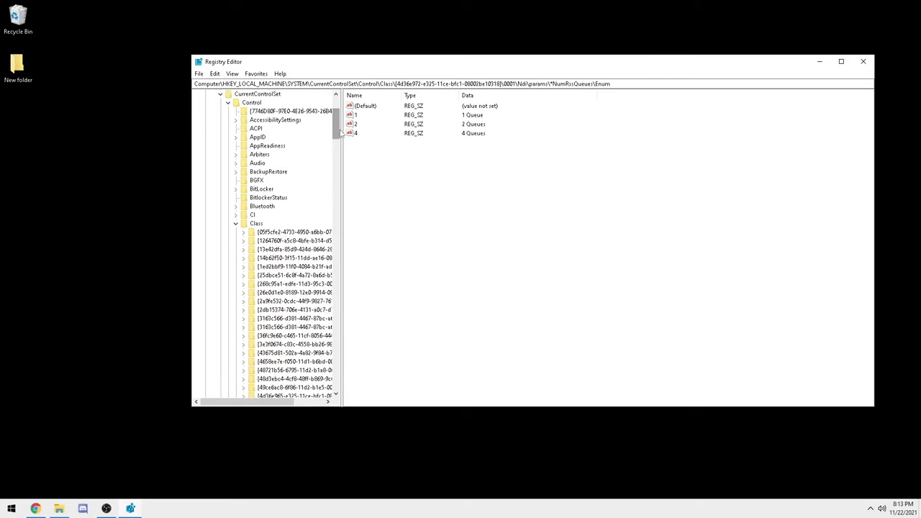
pyautogui.press('super+r')
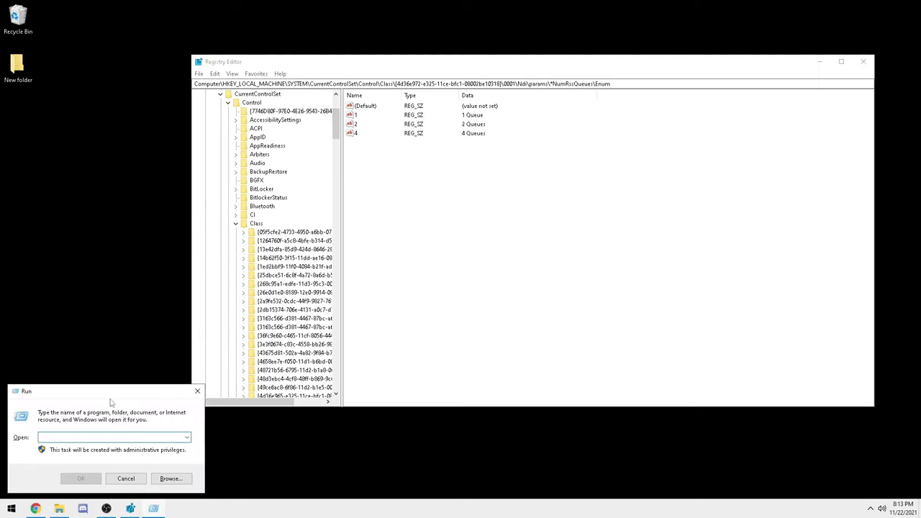
pyautogui.write('regedit')
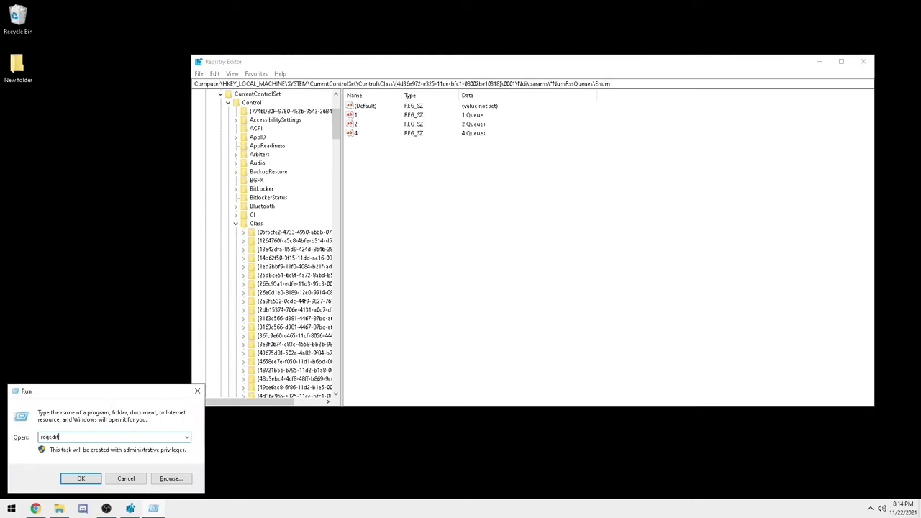
pyautogui.click(90, 479)
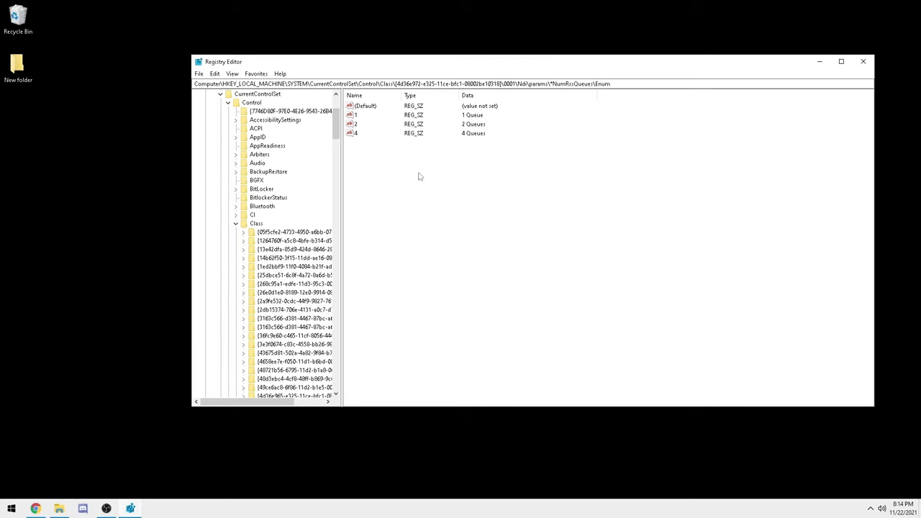
pyautogui.scroll(2, 312, 129)
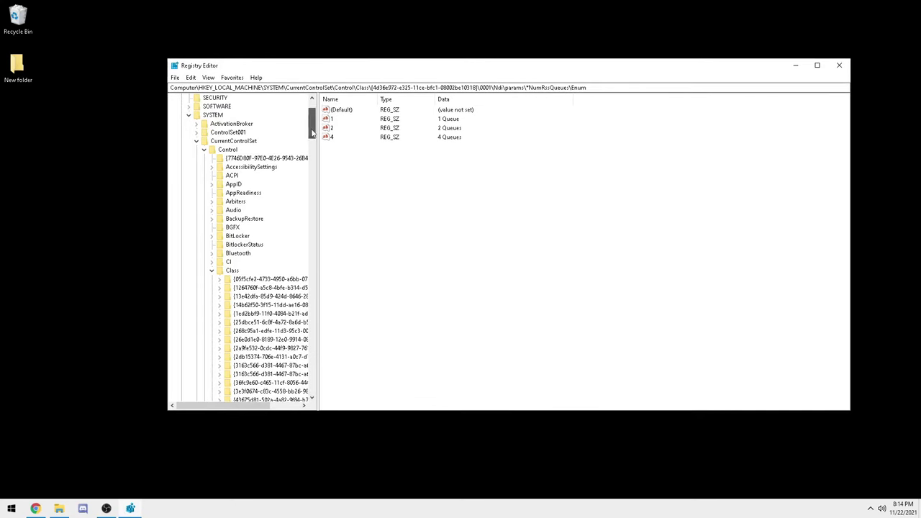
pyautogui.scroll(3, 312, 113)
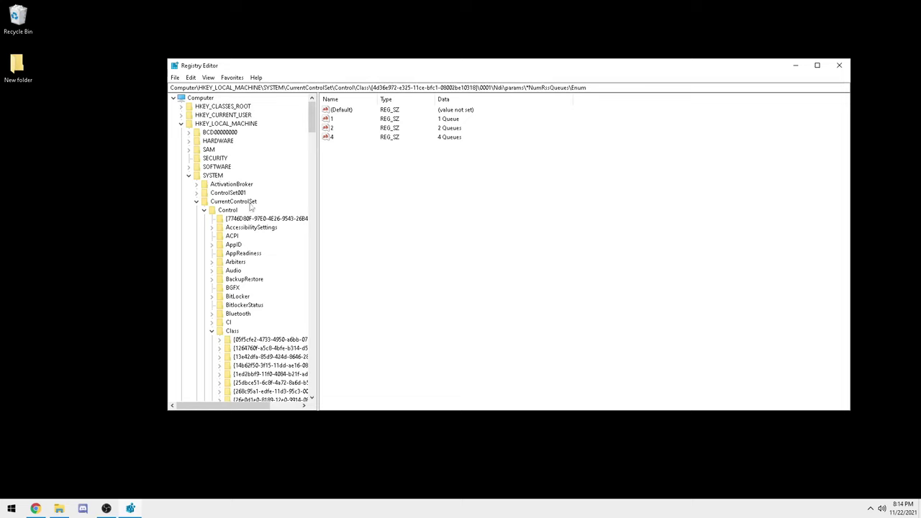
pyautogui.moveTo(313, 118); pyautogui.dragTo(312, 168)
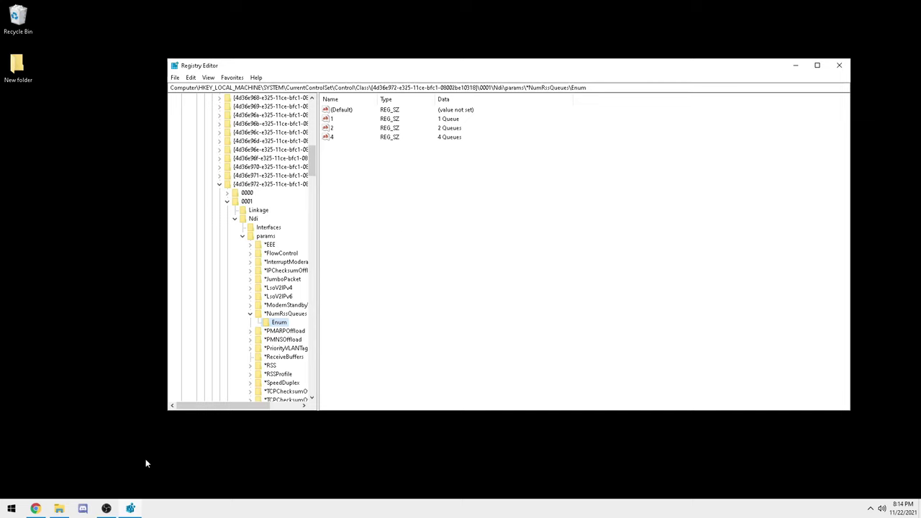
# - Scroll the registry tree to the {4d36e972…} network class and select key 0001, showing *NumRssQueues 4
pyautogui.click(106, 509)
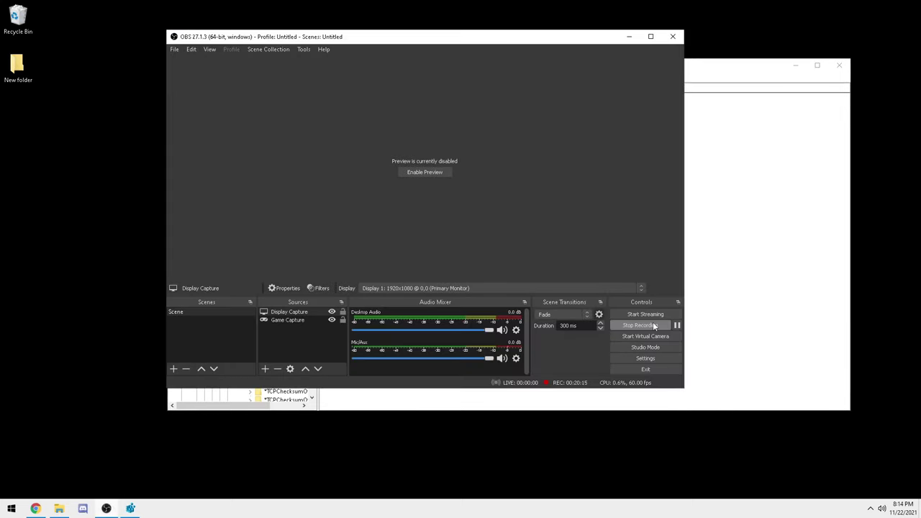
pyautogui.click(106, 509)
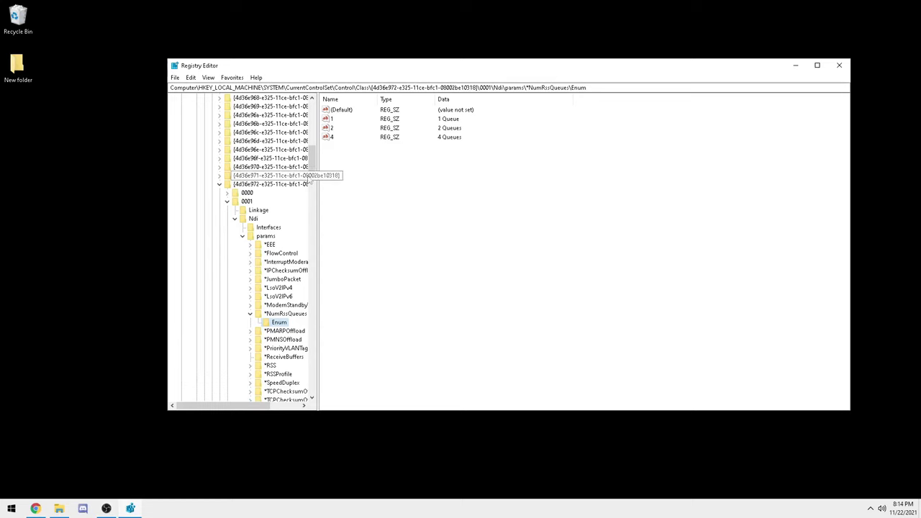
pyautogui.moveTo(312, 173); pyautogui.dragTo(312, 107)
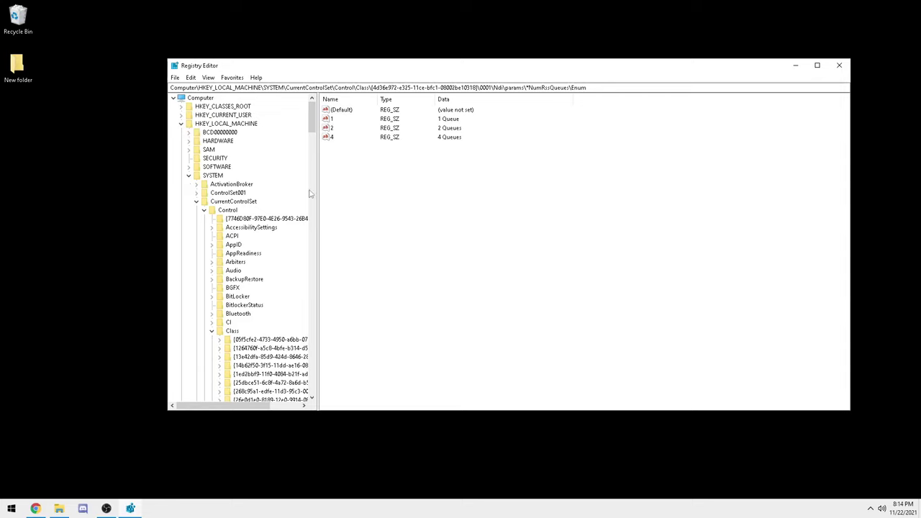
pyautogui.moveTo(311, 119); pyautogui.dragTo(311, 135)
pyautogui.scroll(-9, 293, 130)
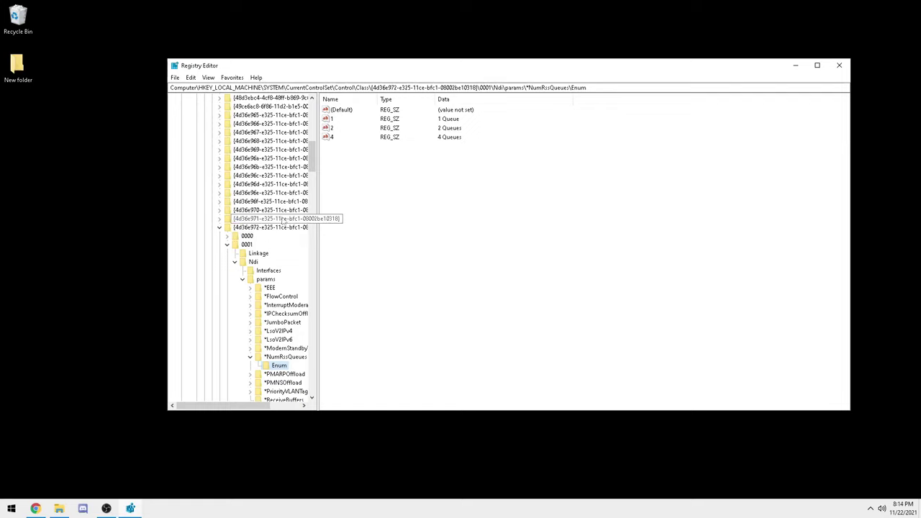
pyautogui.scroll(-3, 313, 149)
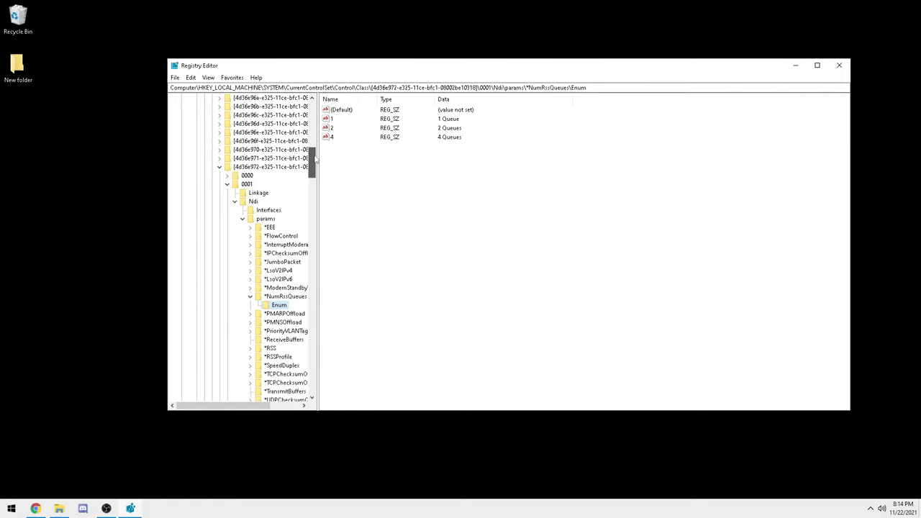
pyautogui.click(227, 175)
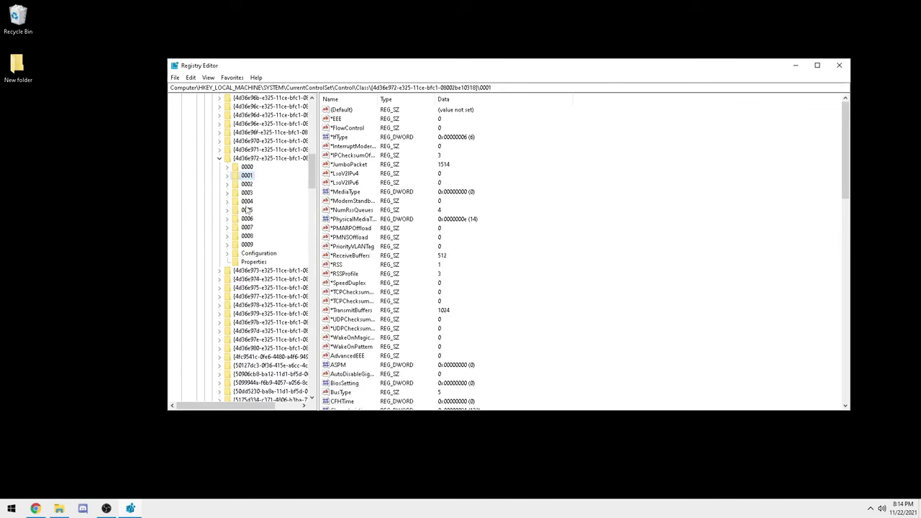
pyautogui.press('Down')
pyautogui.press('Down')
pyautogui.press('Down')
pyautogui.press('Down')
pyautogui.press('Down')
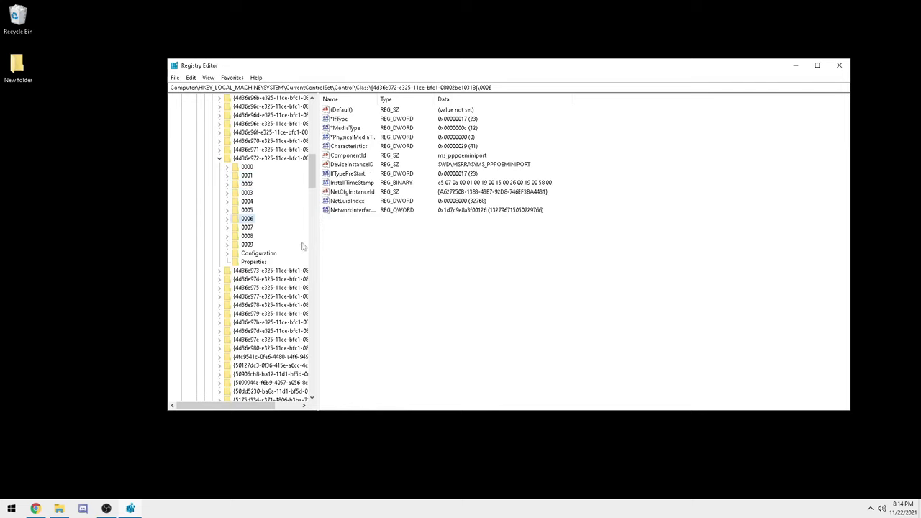
pyautogui.press('Down')
pyautogui.press('Down')
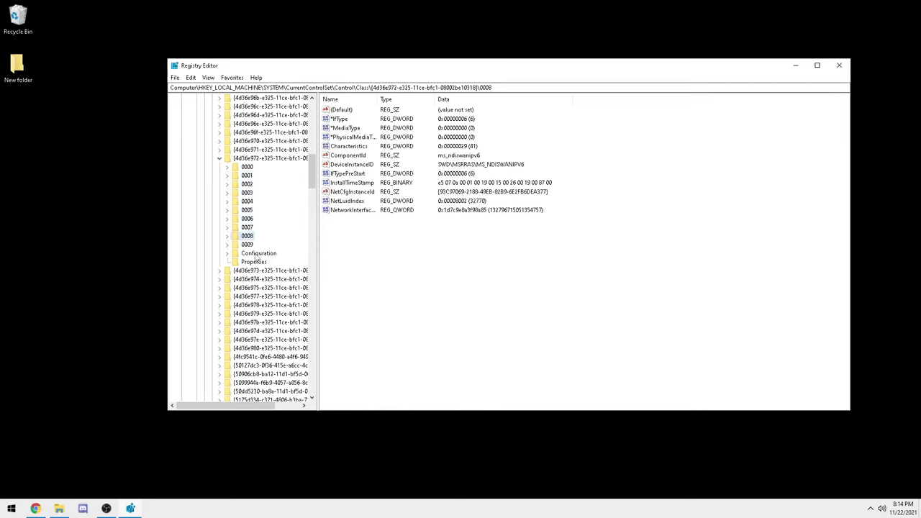
pyautogui.click(248, 177)
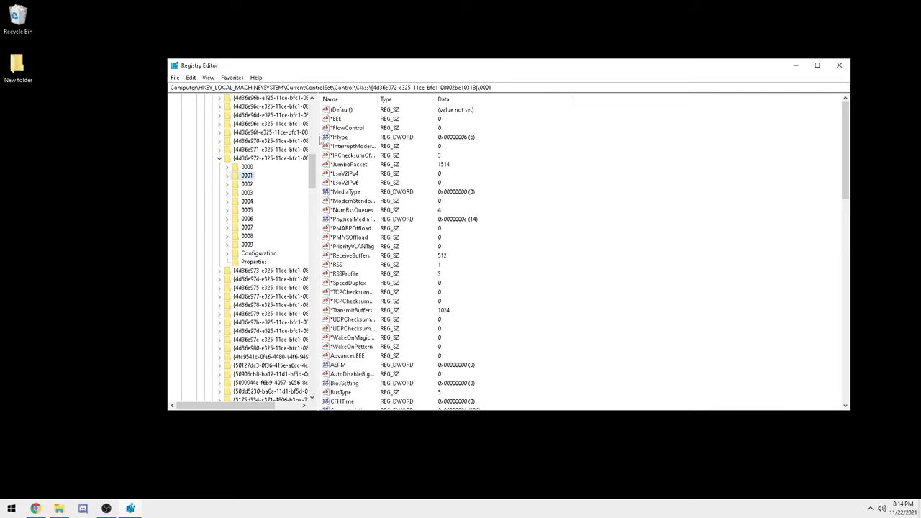
pyautogui.click(639, 236)
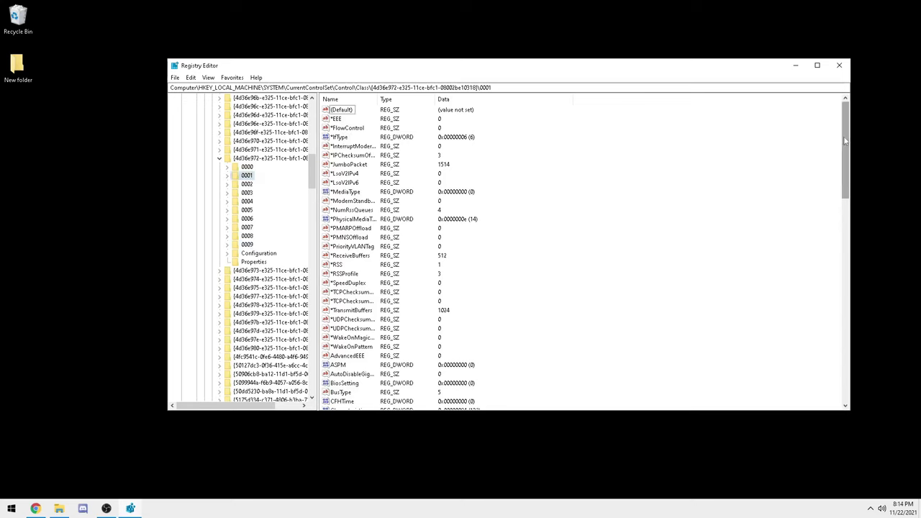
pyautogui.moveTo(845, 140)
pyautogui.mouseDown()
pyautogui.moveTo(827, 285)
pyautogui.moveTo(850, 299)
pyautogui.moveTo(840, 133)
pyautogui.mouseUp()
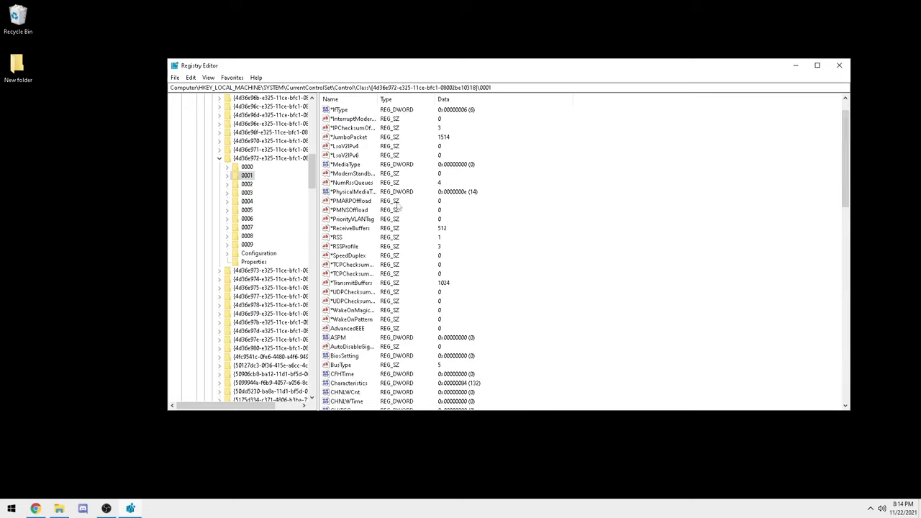
# - Expand 0001 > Ndi > params, inspect *NumRssQueues and *RSS, then open *NumRssQueues\Enum
pyautogui.click(227, 175)
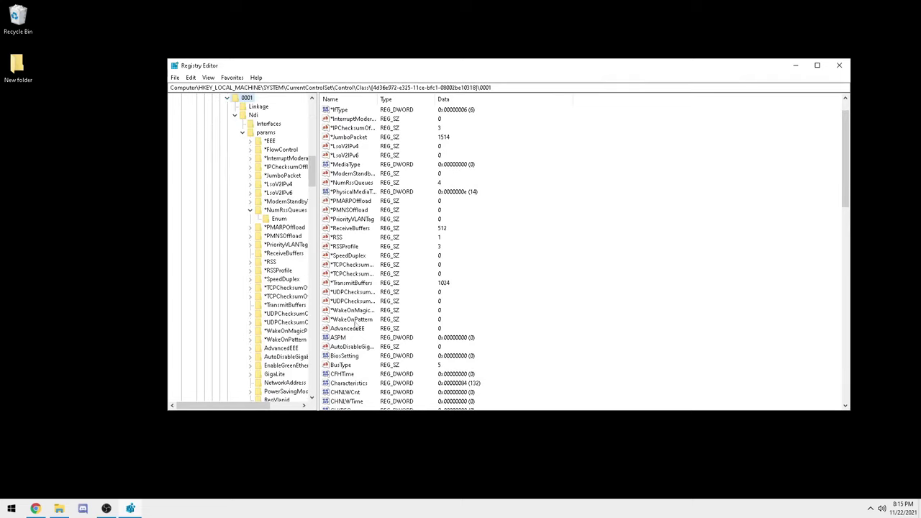
pyautogui.click(253, 115)
pyautogui.click(264, 133)
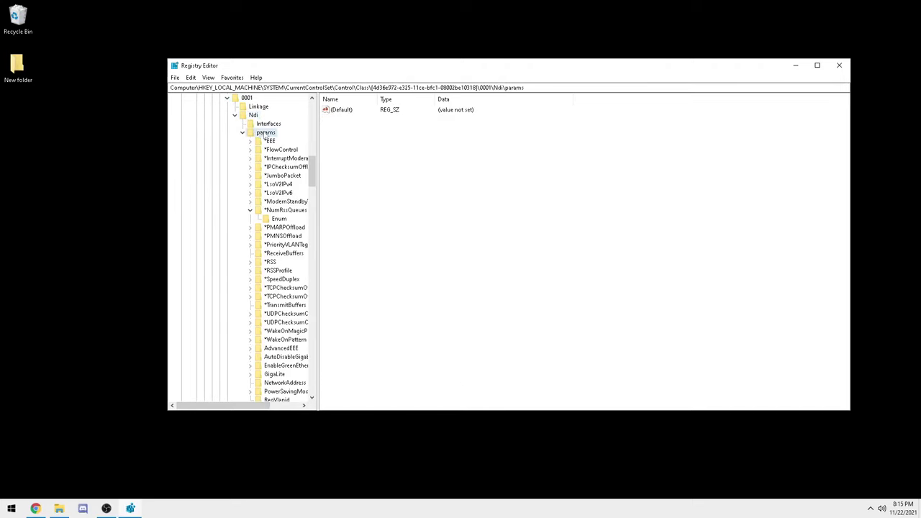
pyautogui.moveTo(249, 405); pyautogui.dragTo(275, 405)
pyautogui.click(245, 211)
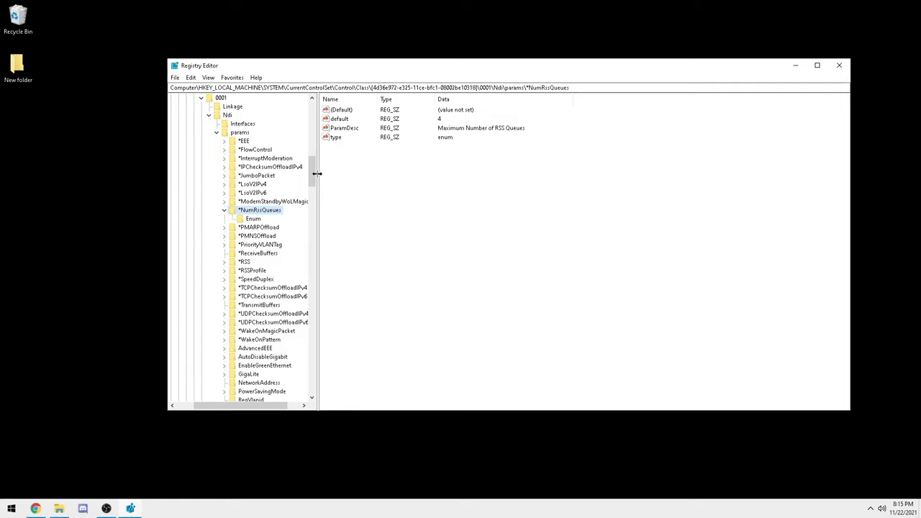
pyautogui.moveTo(312, 172); pyautogui.dragTo(311, 177)
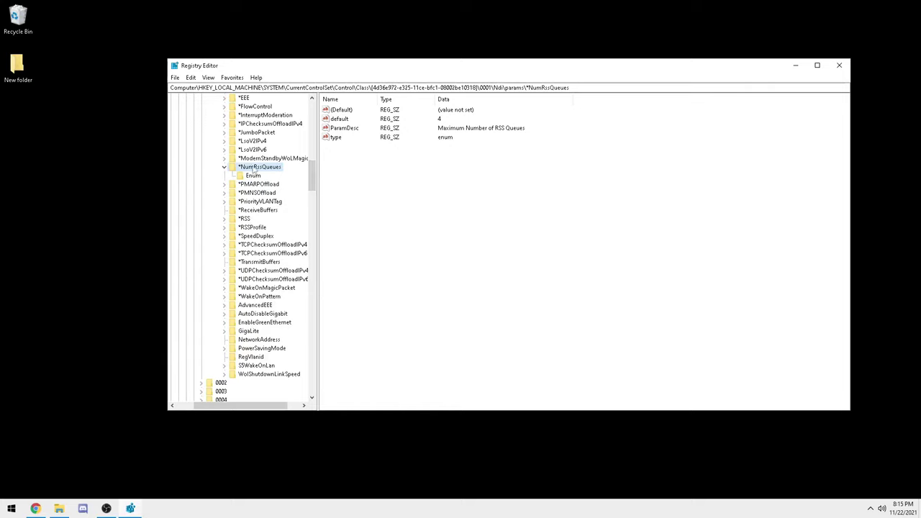
pyautogui.click(244, 219)
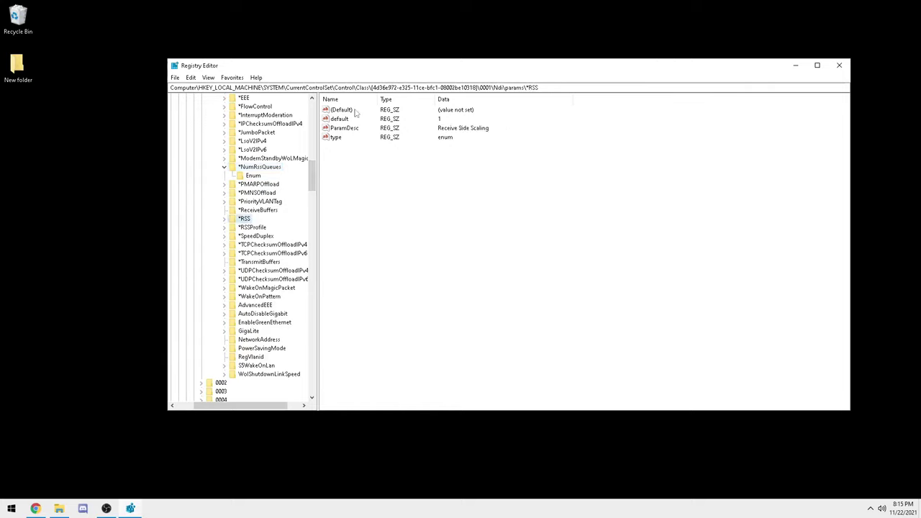
pyautogui.click(261, 168)
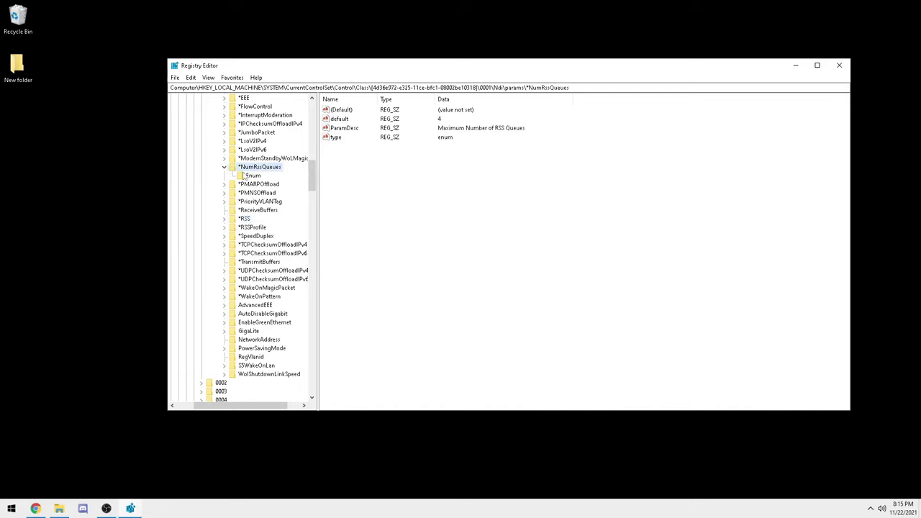
pyautogui.click(255, 177)
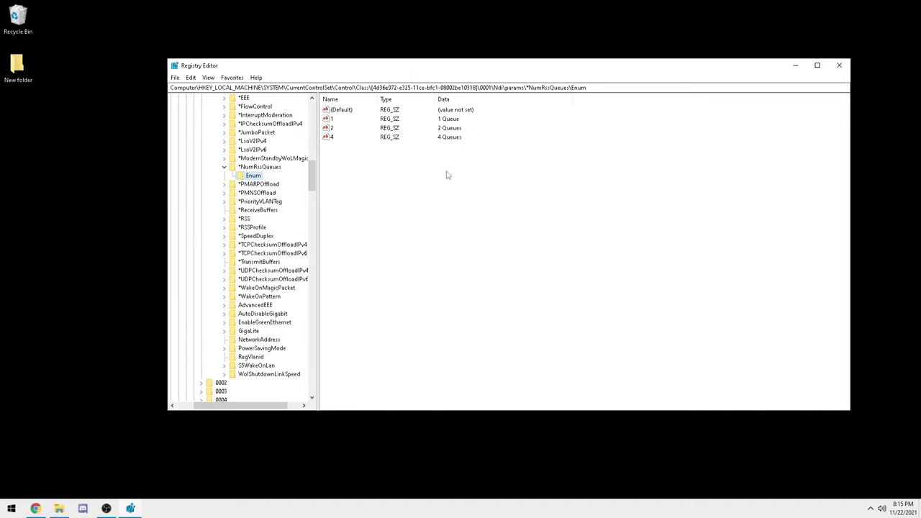
# - Add two new string values named 5 and 6 to the Enum key
pyautogui.rightClick(343, 156)
pyautogui.moveTo(368, 163)
pyautogui.click(417, 177)
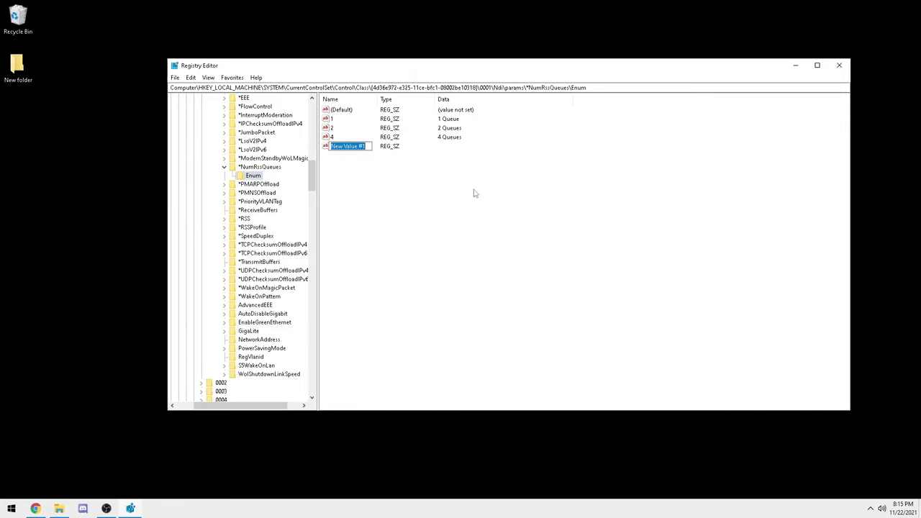
pyautogui.write('5')
pyautogui.press('Return')
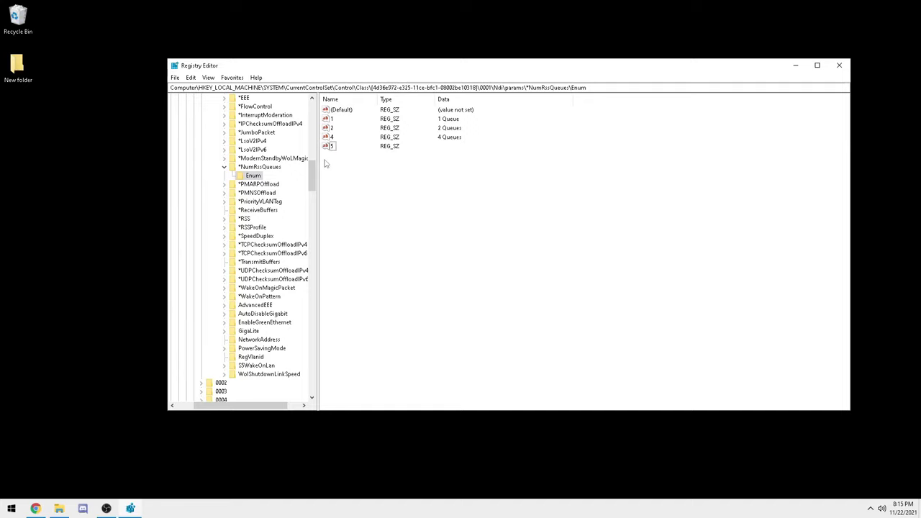
pyautogui.rightClick(329, 165)
pyautogui.moveTo(351, 179)
pyautogui.click(412, 185)
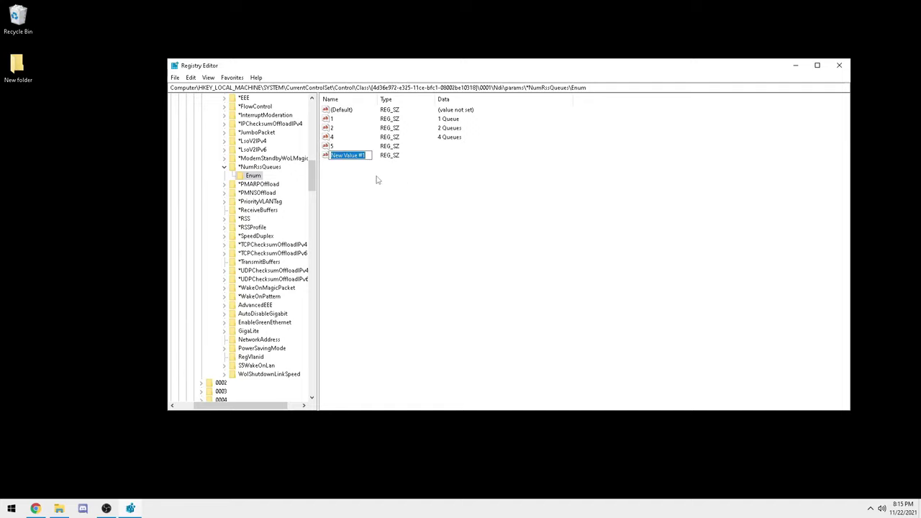
pyautogui.write('6')
pyautogui.press('Return')
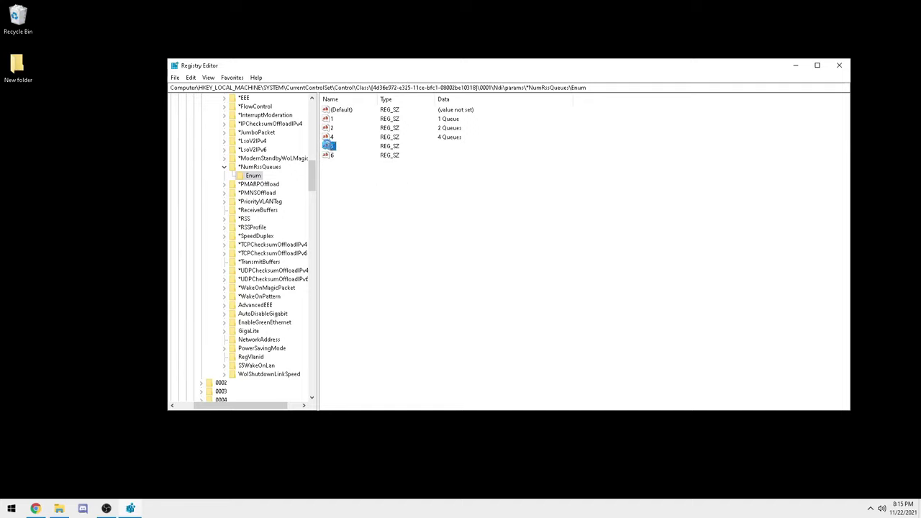
# - Set value 5's data to '5 Queues' and value 6's data to '6 Queues'
pyautogui.doubleClick(329, 146)
pyautogui.write('5 Queues')
pyautogui.click(300, 171)
pyautogui.doubleClick(332, 155)
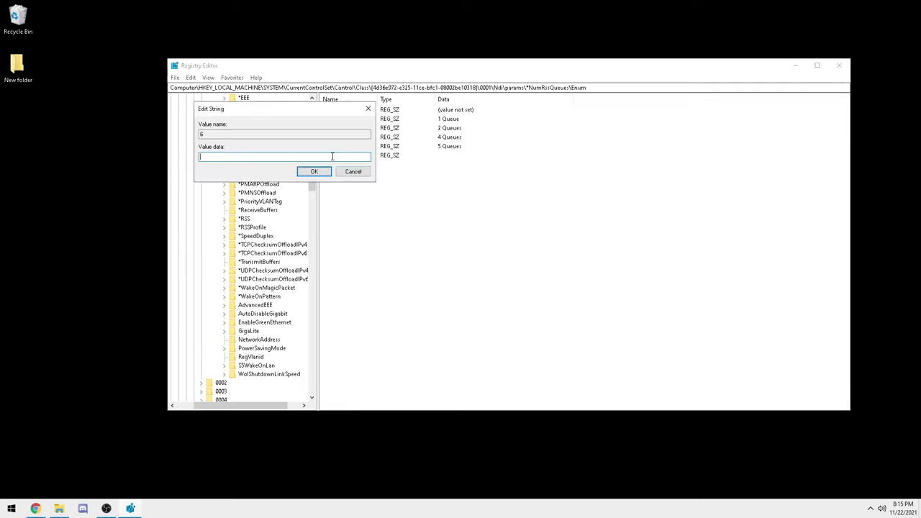
pyautogui.write('6 Queues')
pyautogui.press('Return')
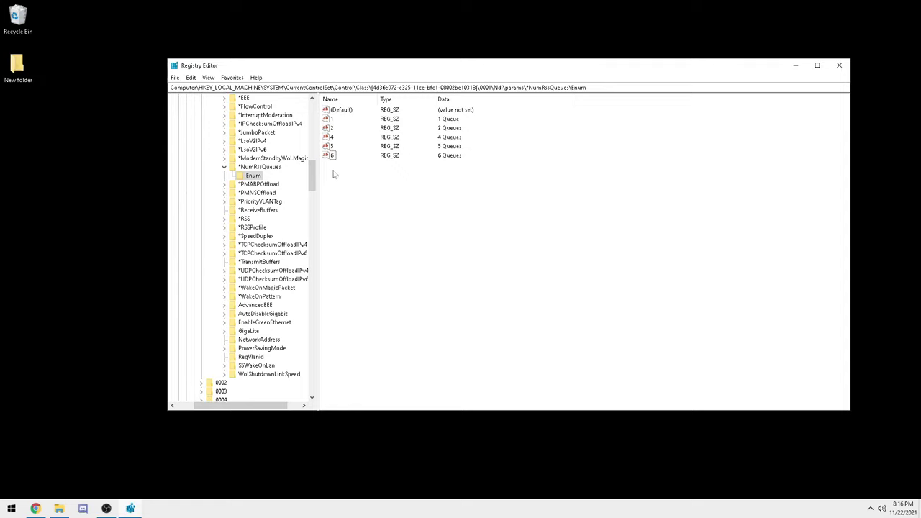
# - Delete the Enum values 5 and 6 so the RSS queue options end at 4 Queues
pyautogui.moveTo(332, 170); pyautogui.dragTo(329, 145)
pyautogui.rightClick(329, 145)
pyautogui.click(365, 176)
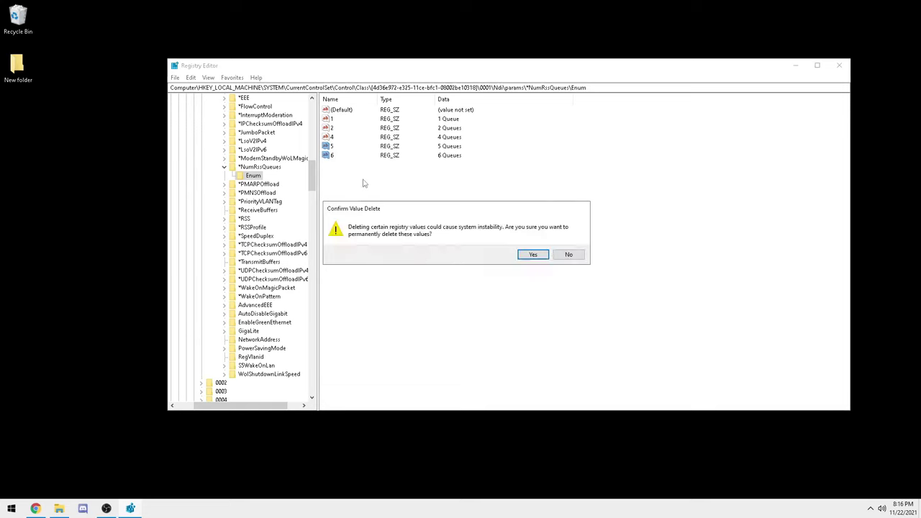
pyautogui.click(529, 256)
pyautogui.moveTo(360, 70); pyautogui.dragTo(314, 71)
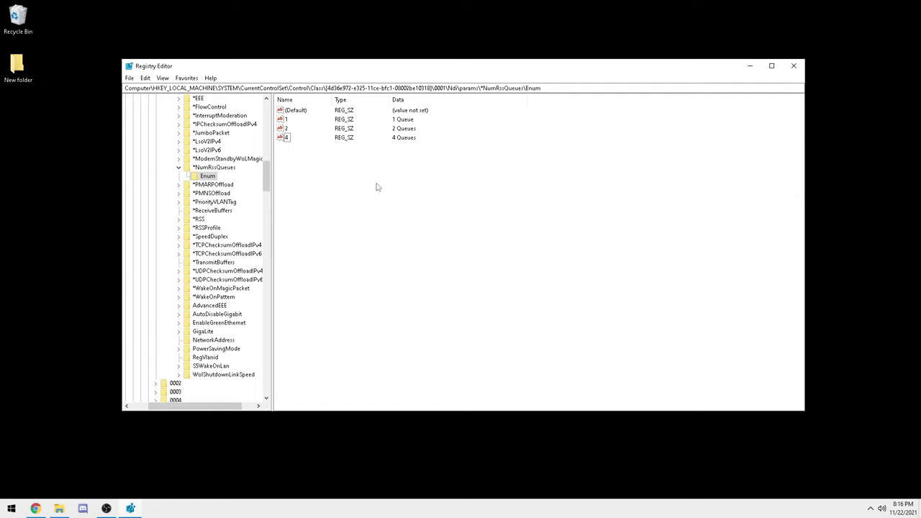
pyautogui.moveTo(365, 64)
pyautogui.mouseDown()
pyautogui.moveTo(373, 53)
pyautogui.moveTo(358, 64)
pyautogui.mouseUp()
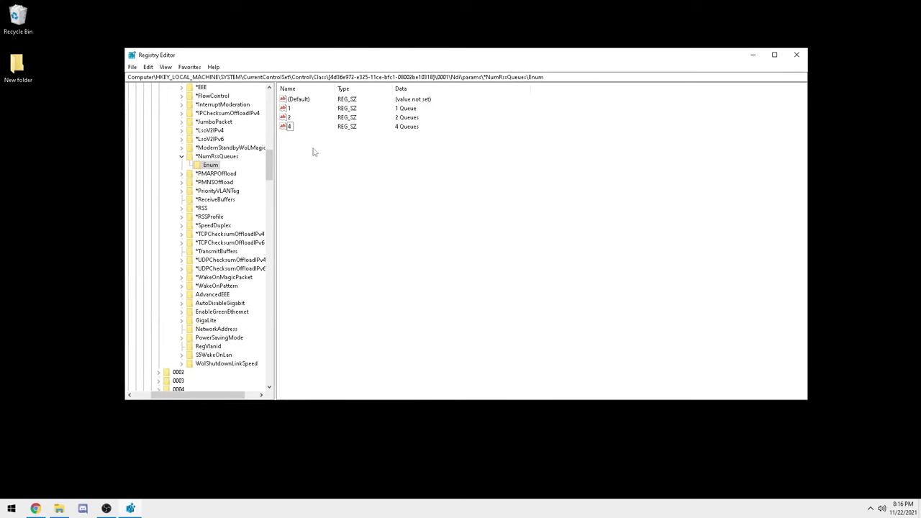
pyautogui.moveTo(325, 63); pyautogui.dragTo(308, 72)
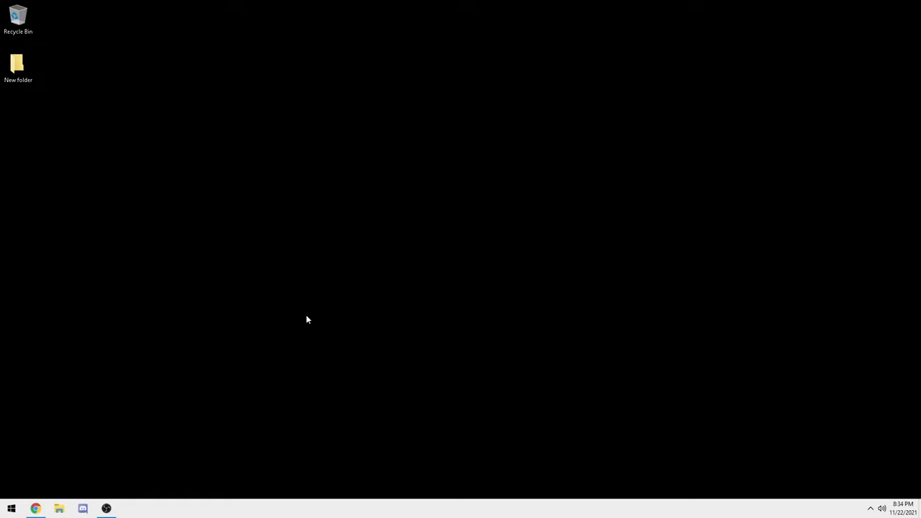
# - Open an administrator Command Prompt from the Start search for cmd
pyautogui.press('super')
pyautogui.write('cmd')
pyautogui.hotkey('ctrl', 'shift', 'Return')
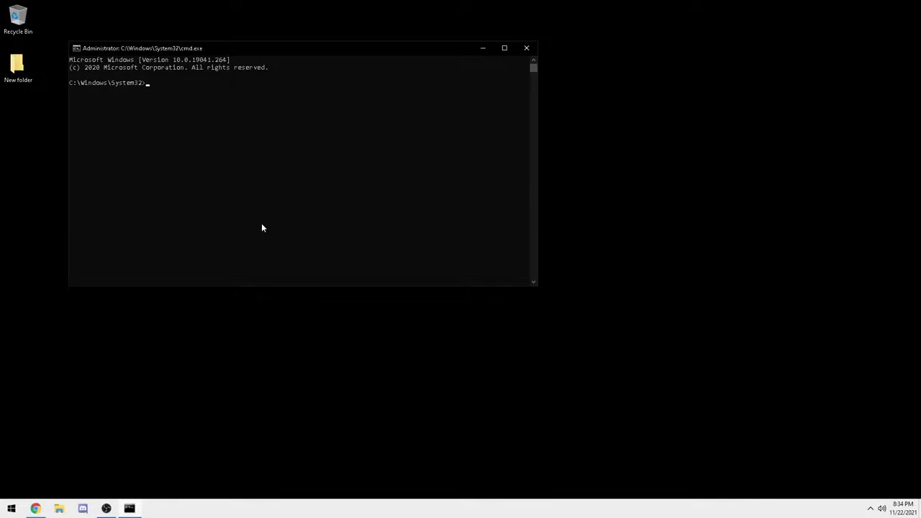
pyautogui.write('ping www.google.com -f -l')
pyautogui.write('1472')
pyautogui.press('Return')
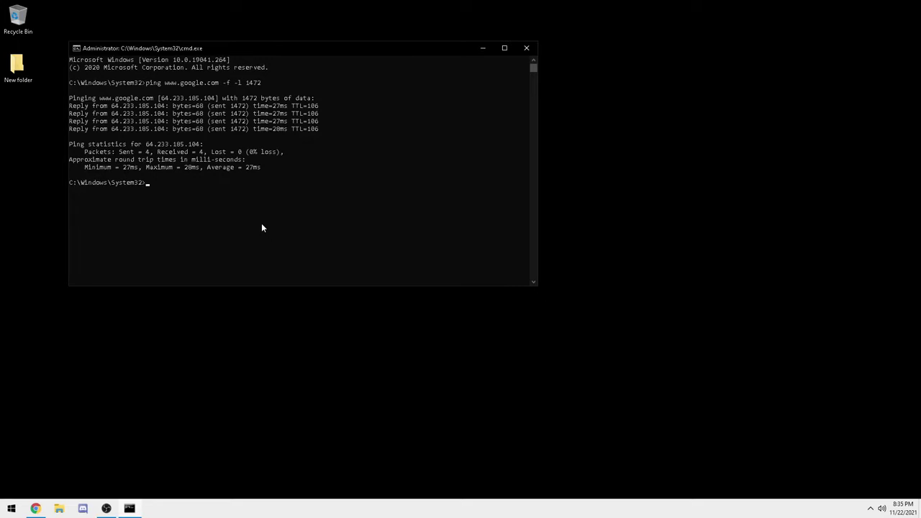
pyautogui.write('i')
pyautogui.write('492')
pyautogui.press('Return')
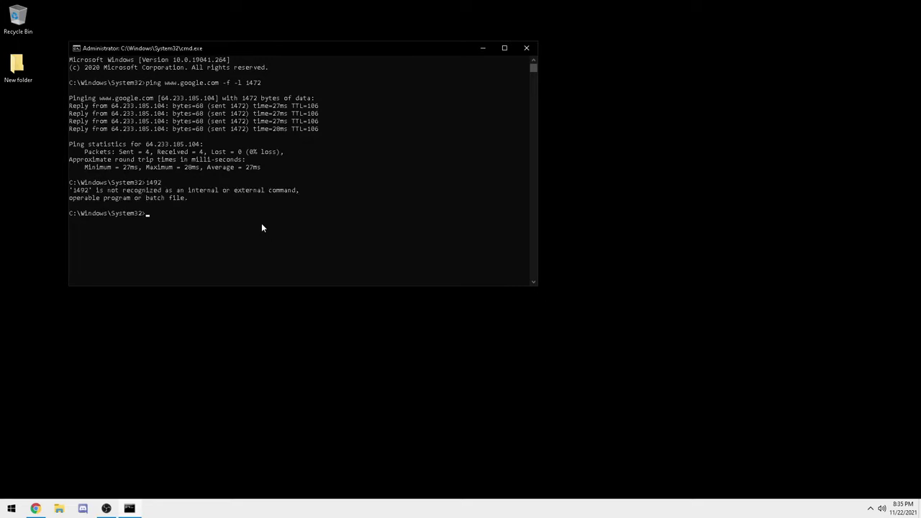
pyautogui.press('Up')
pyautogui.press('Up')
pyautogui.write('92')
pyautogui.press('Return')
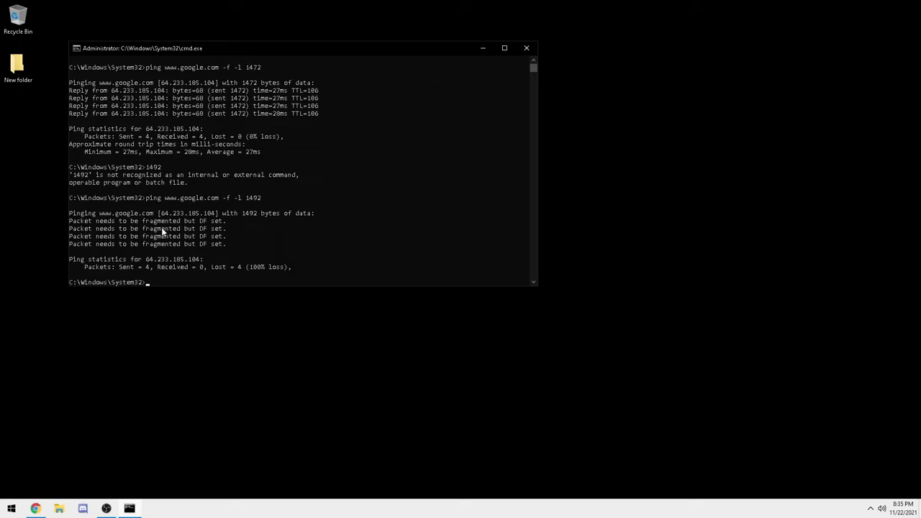
pyautogui.click(262, 198)
pyautogui.click(289, 197)
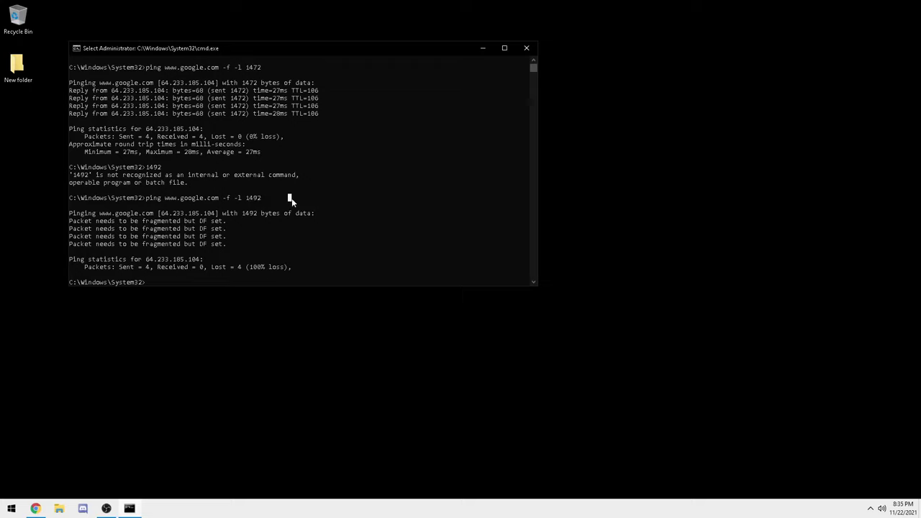
pyautogui.click(222, 273)
pyautogui.click(151, 282)
# - Rerun the don't-fragment ping at 1462 bytes, getting four replies with 0% loss
pyautogui.press('Up')
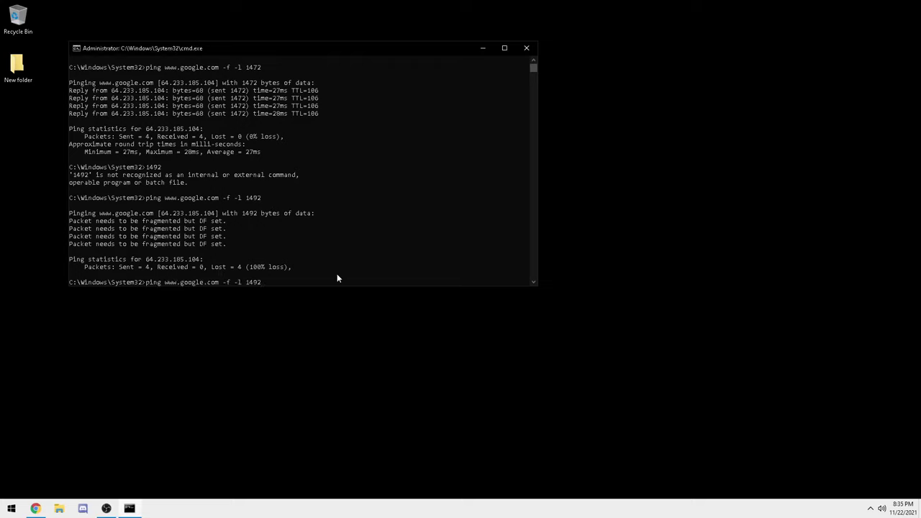
pyautogui.press('BackSpace')
pyautogui.press('BackSpace')
pyautogui.write('62')
pyautogui.press('Return')
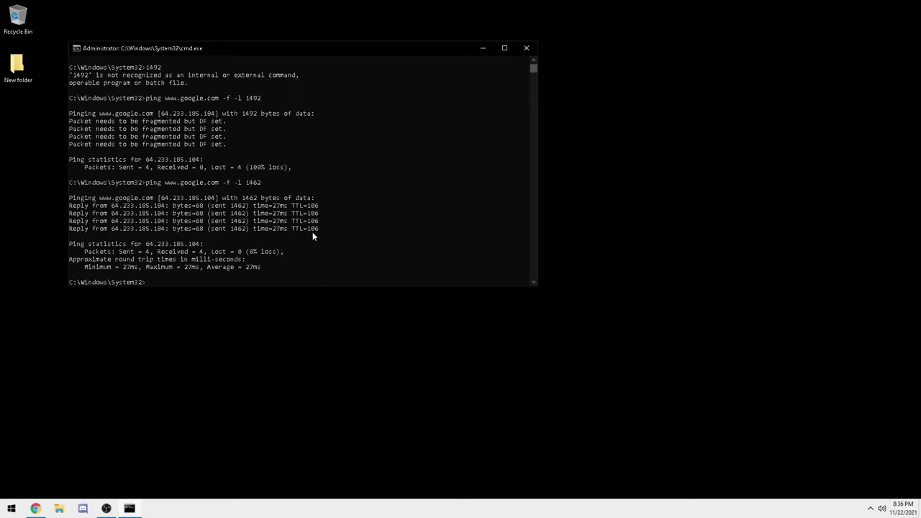
# - Run 'netsh interface ipv4 show subinterfaces' to see Ethernet's MTU of 1500
pyautogui.write('netsh')
pyautogui.write(' ipv4 show sub')
pyautogui.press('BackSpace')
pyautogui.press('BackSpace')
pyautogui.press('BackSpace')
pyautogui.press('BackSpace')
pyautogui.press('BackSpace')
pyautogui.press('BackSpace')
pyautogui.press('BackSpace')
pyautogui.press('BackSpace')
pyautogui.press('BackSpace')
pyautogui.press('BackSpace')
pyautogui.press('BackSpace')
pyautogui.press('BackSpace')
pyautogui.press('BackSpace')
pyautogui.write('interface ipv4 show')
pyautogui.press('BackSpace')
pyautogui.write('w subinterfaces')
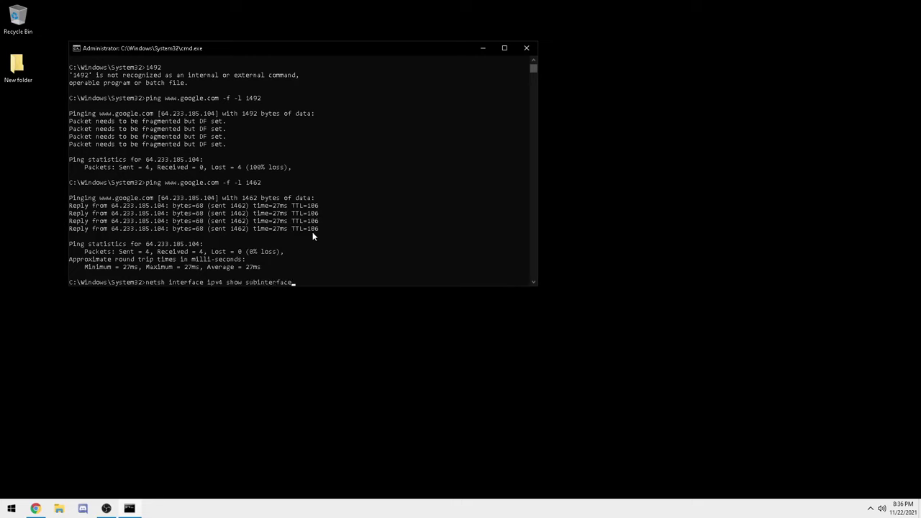
pyautogui.press('Return')
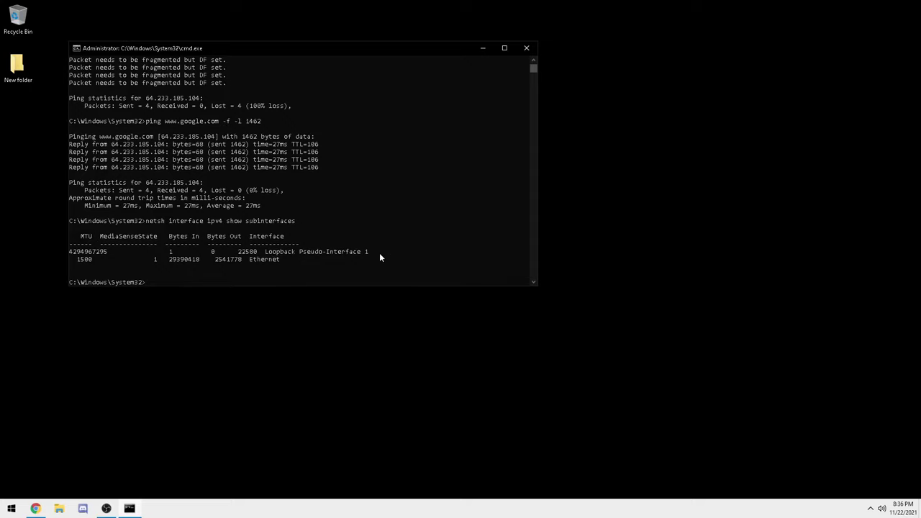
pyautogui.moveTo(221, 41); pyautogui.dragTo(220, 26)
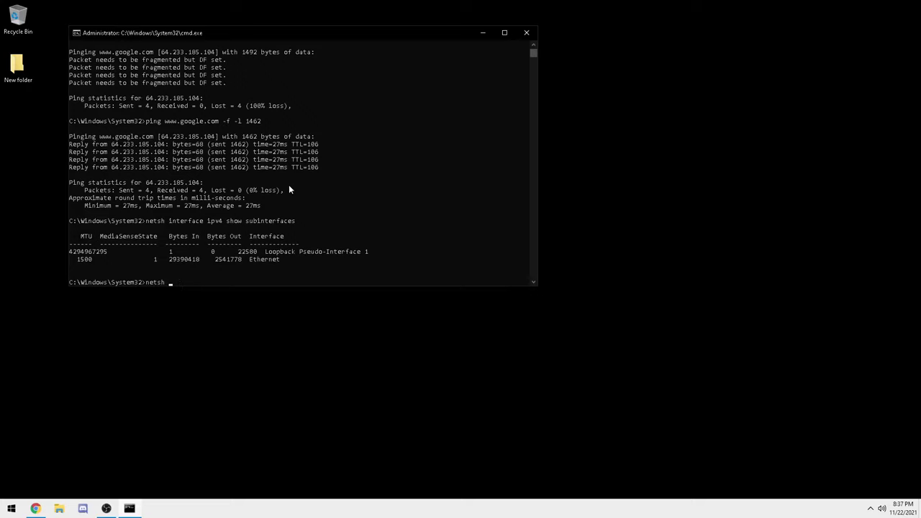
# - Run netsh int ipv4 set subinterface "Ethernet" mtu=1500 store=persistent, which returns Ok
pyautogui.write('int ipv4 set')
pyautogui.write(' "Ethernet')
pyautogui.press('BackSpace')
pyautogui.press('Left')
pyautogui.press('Left')
pyautogui.press('Left')
pyautogui.press('Left')
pyautogui.write('subint')
pyautogui.press('BackSpace')
pyautogui.write('erface')
pyautogui.press('BackSpace')
pyautogui.press('Right')
pyautogui.press('Right')
pyautogui.press('Right')
pyautogui.write('mtu=')
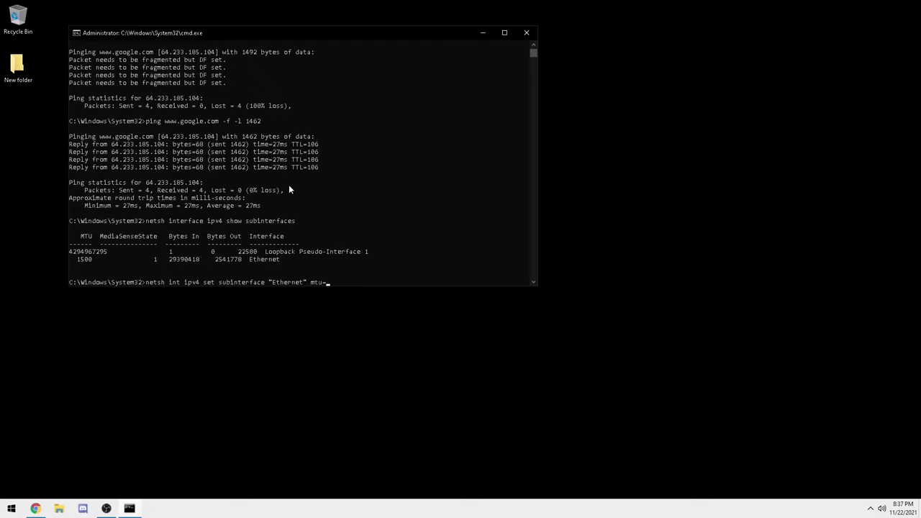
pyautogui.write('1500 store=persistent')
pyautogui.press('Return')
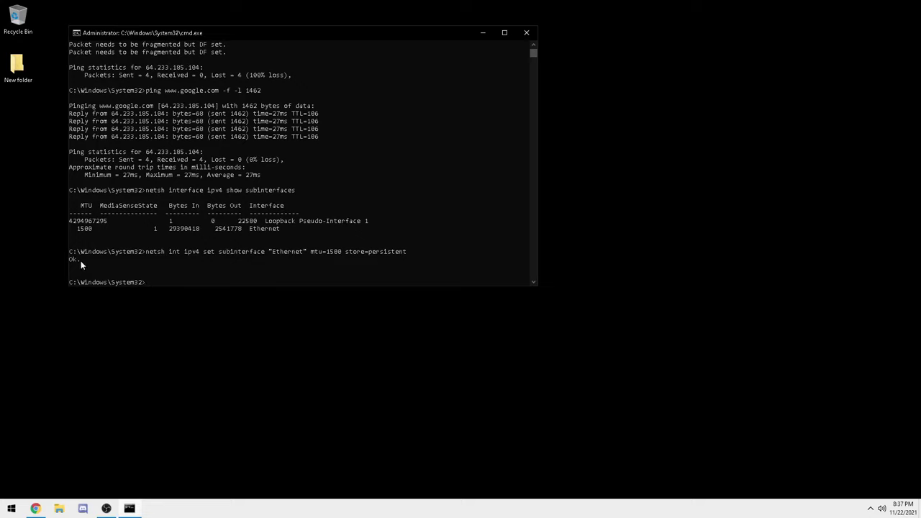
# - List the IPv4 subinterfaces again to check Ethernet's current MTU of 1500
pyautogui.moveTo(82, 263); pyautogui.dragTo(69, 257)
pyautogui.click(174, 266)
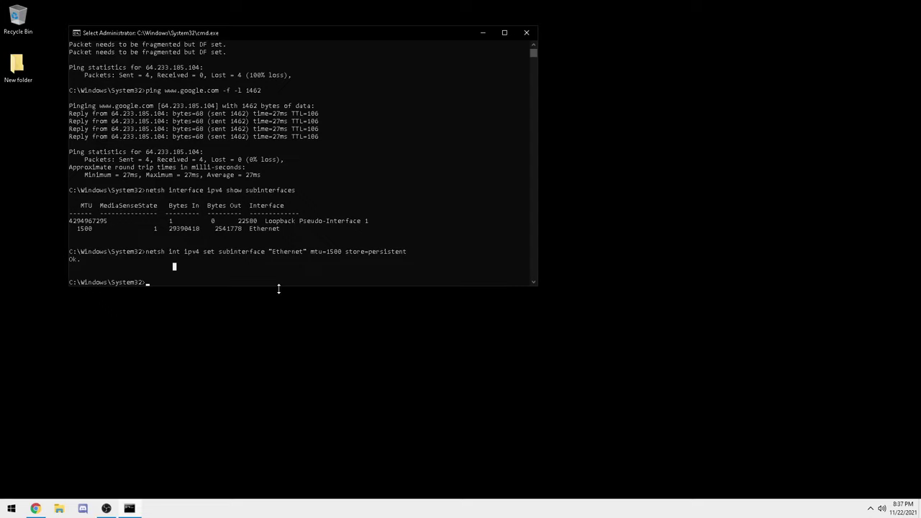
pyautogui.moveTo(145, 244); pyautogui.dragTo(399, 244)
pyautogui.click(252, 271)
pyautogui.click(82, 263)
pyautogui.click(228, 275)
pyautogui.press('Up')
# - Set Ethernet's persistent MTU to 1400 and confirm it in the subinterface listing
pyautogui.press('Up')
pyautogui.press('Return')
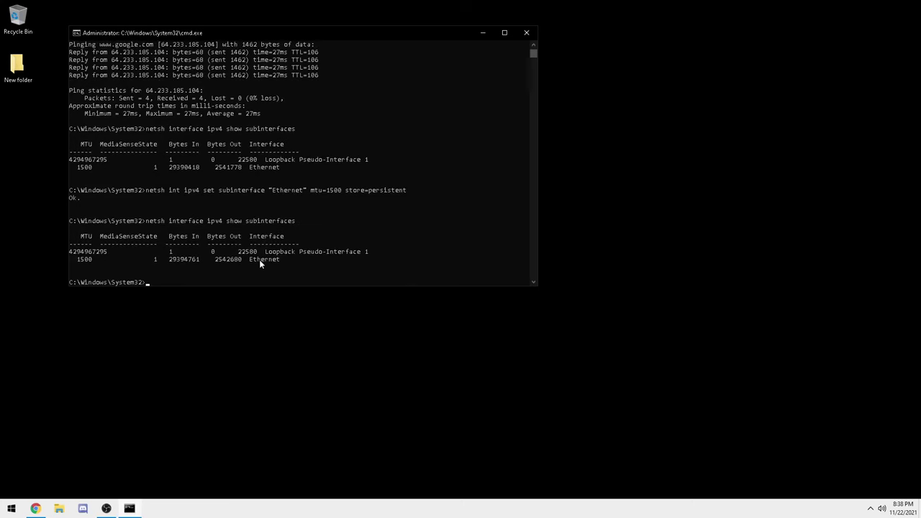
pyautogui.doubleClick(81, 262)
pyautogui.click(170, 276)
pyautogui.press('Up')
pyautogui.press('Up')
pyautogui.press('Up')
pyautogui.press('Up')
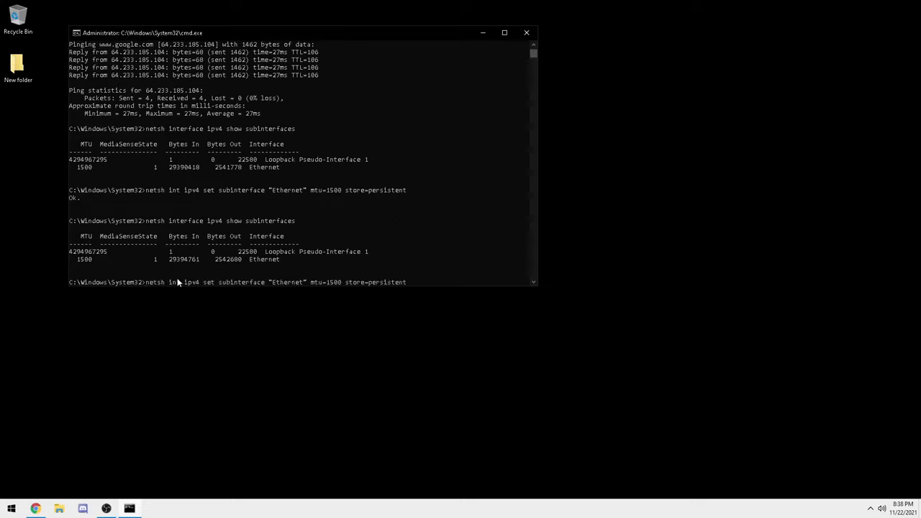
pyautogui.press('BackSpace')
pyautogui.press('BackSpace')
pyautogui.press('BackSpace')
pyautogui.write('400')
pyautogui.press('Return')
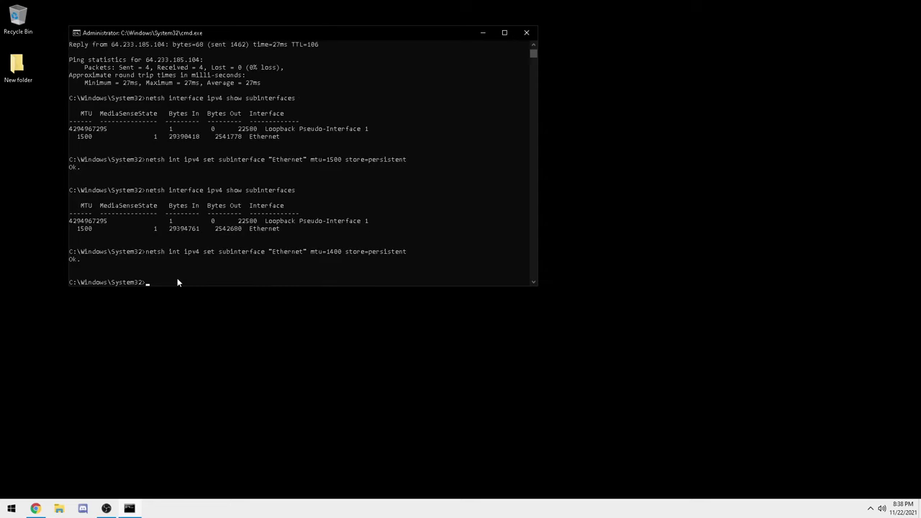
pyautogui.press('Up')
pyautogui.press('Up')
pyautogui.press('Return')
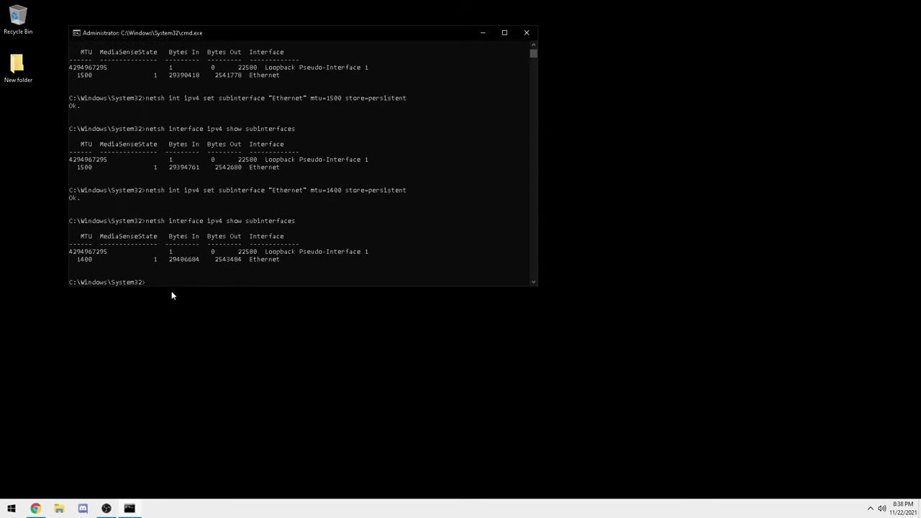
# - Restore Ethernet's persistent MTU to 1500
pyautogui.click(170, 282)
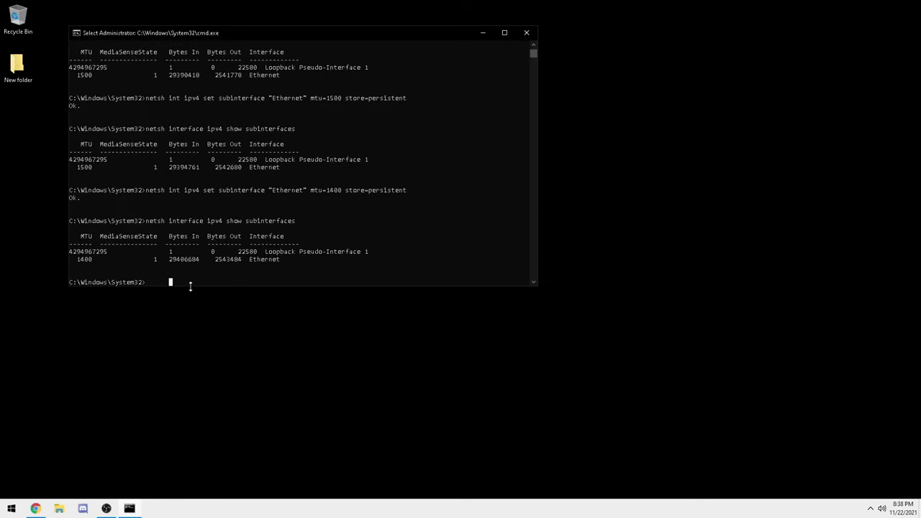
pyautogui.press('Up')
pyautogui.press('Up')
pyautogui.press('Up')
pyautogui.press('Up')
pyautogui.press('Return')
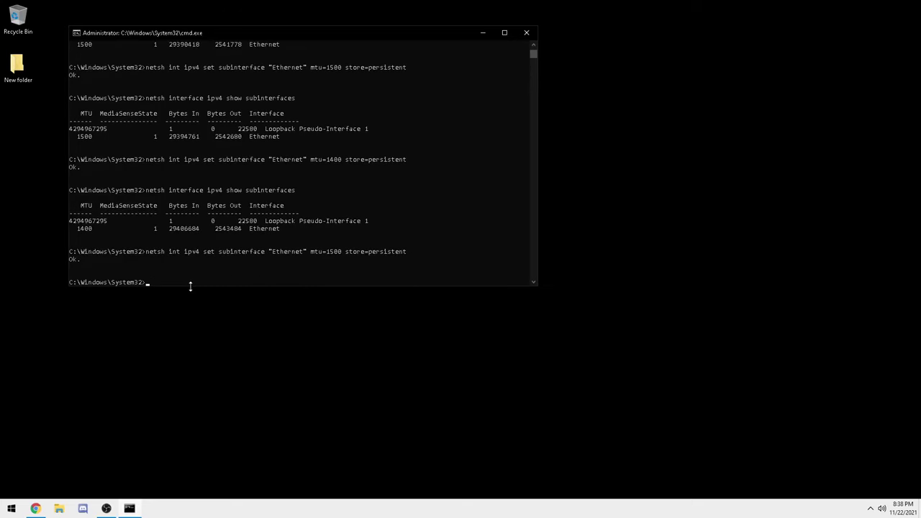
pyautogui.click(525, 33)
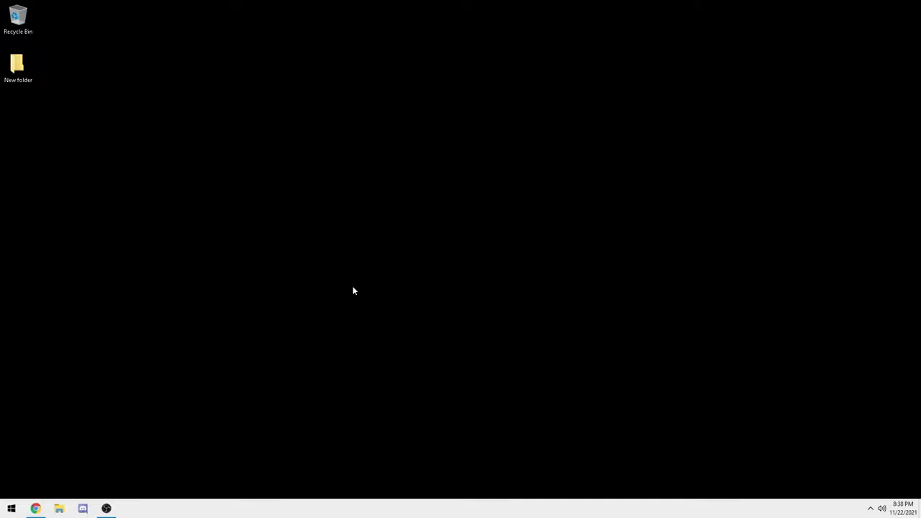